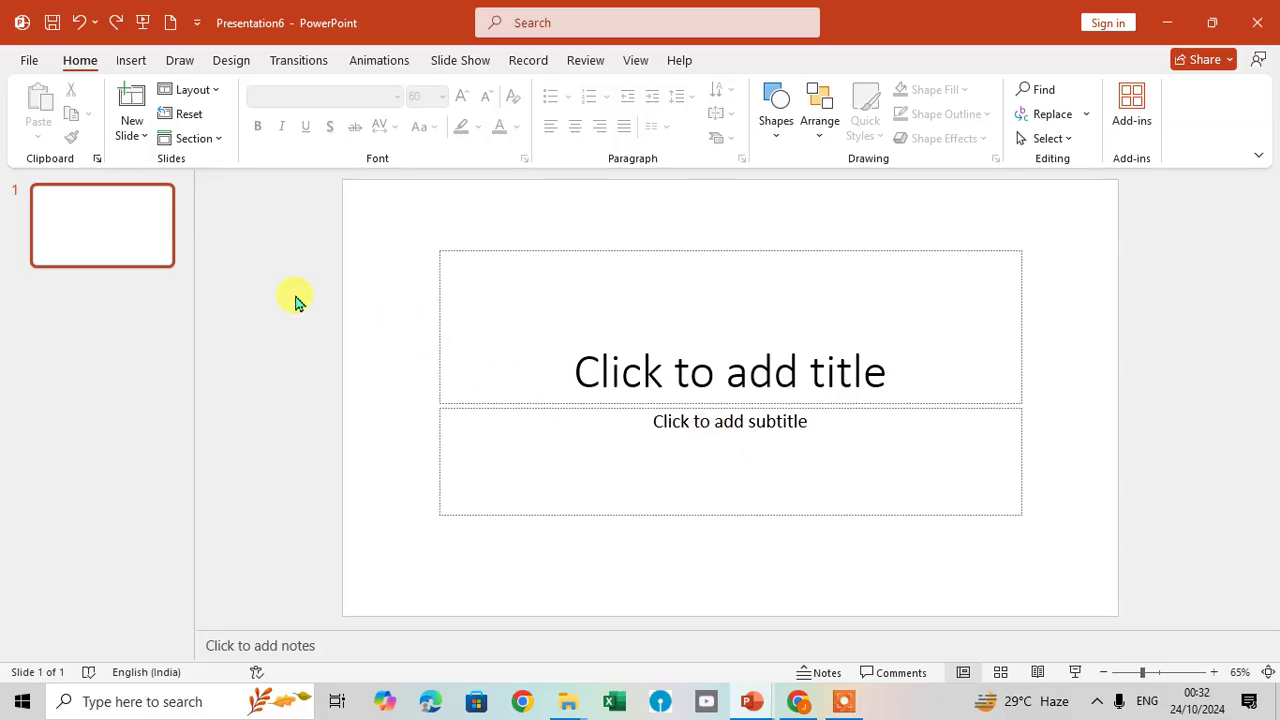
- Type 'PND TECH' as the slide title and 'Subscribe' as the subtitle
click(693, 373)
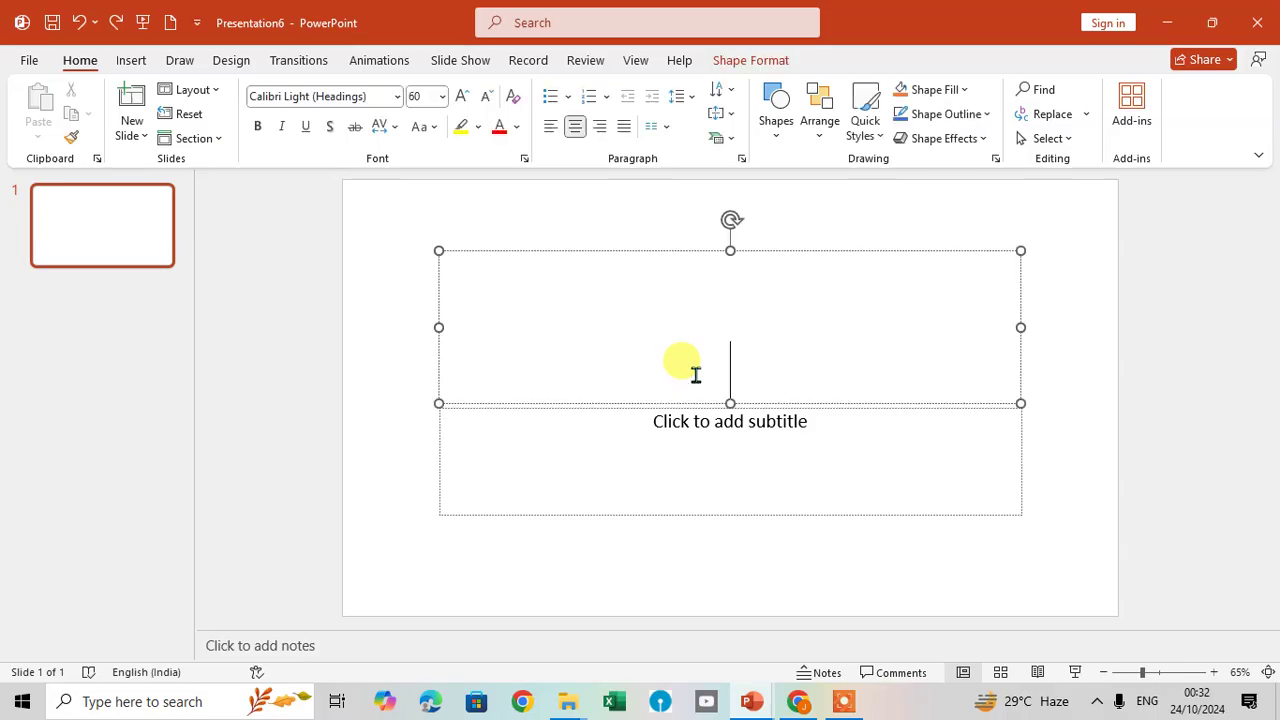
text(P)
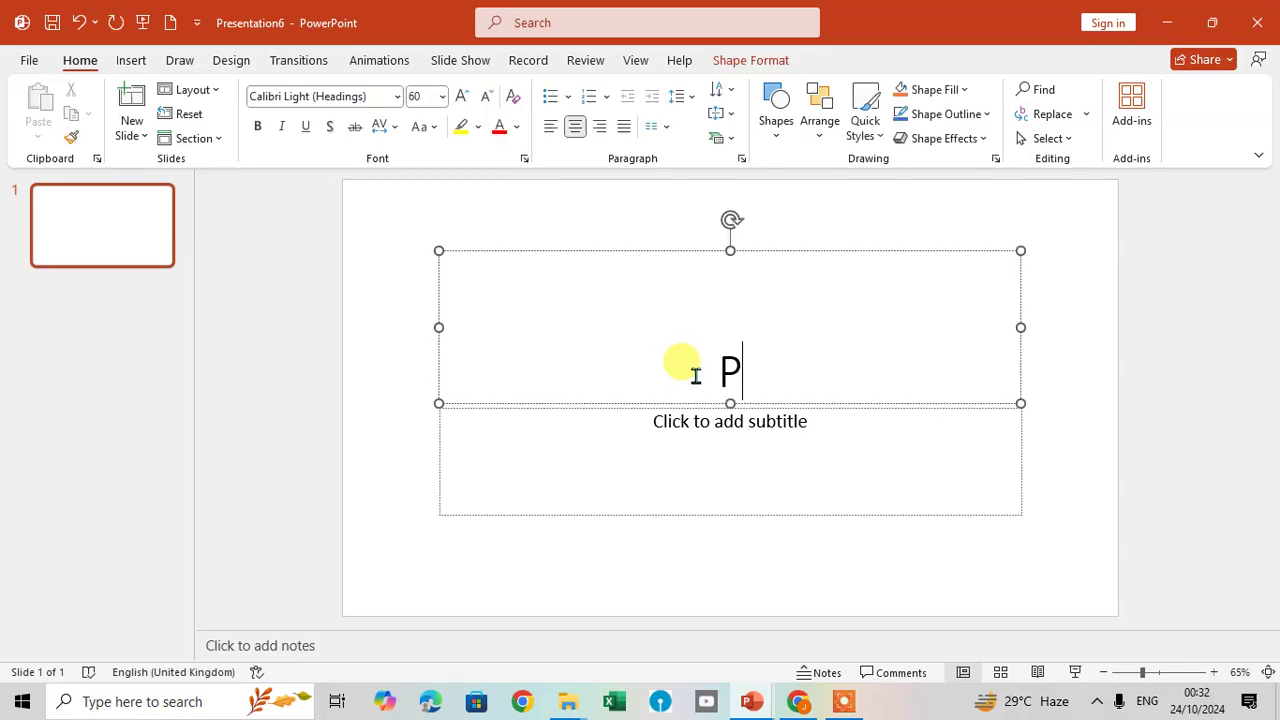
text(ND)
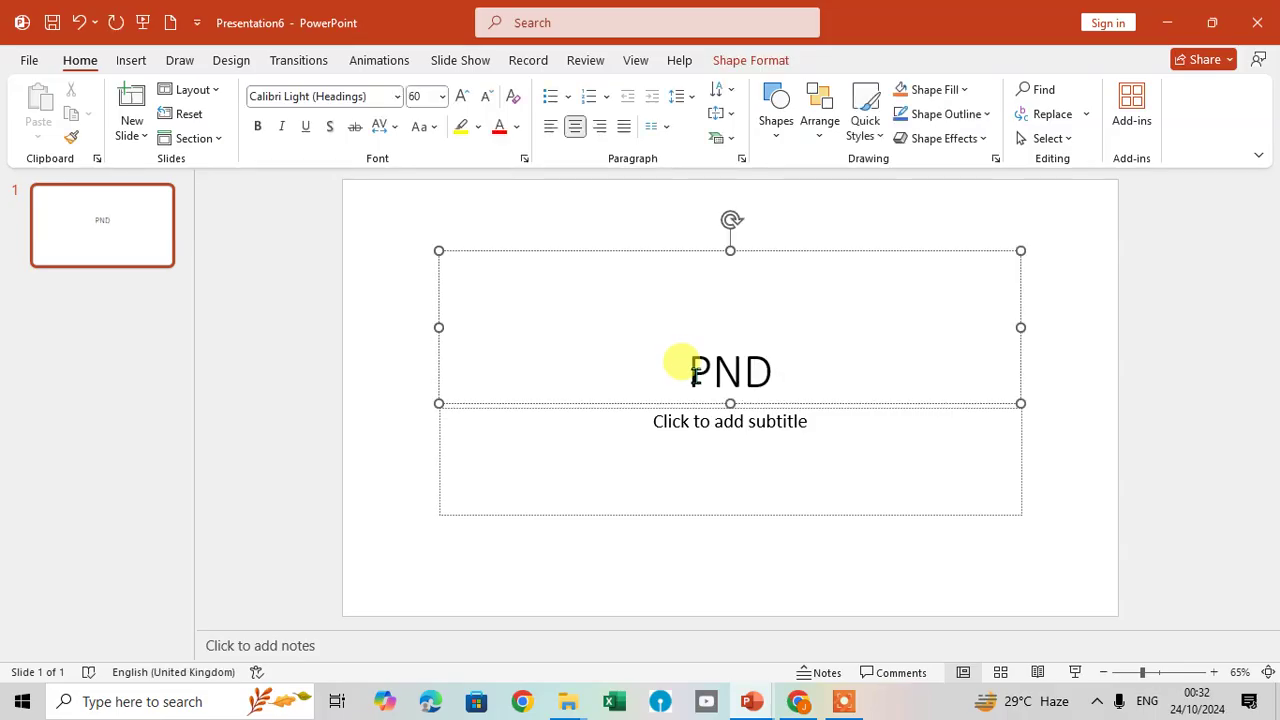
text( TEC)
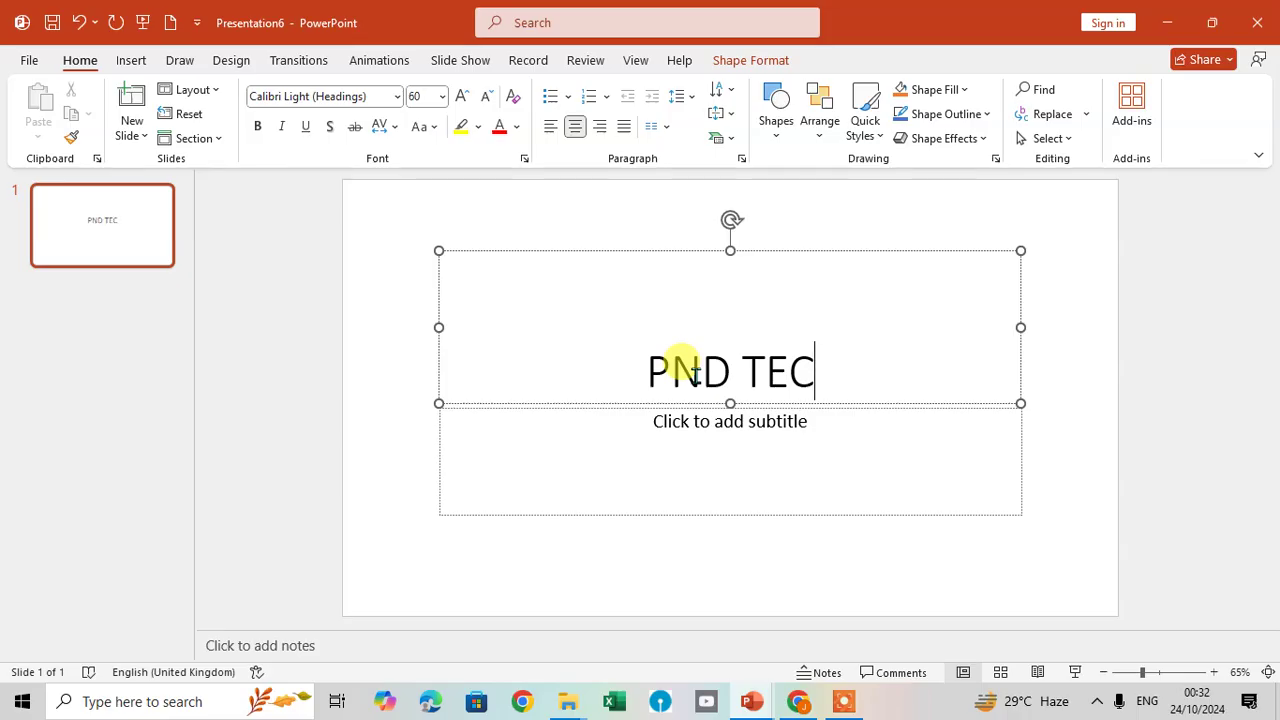
text(H)
click(716, 417)
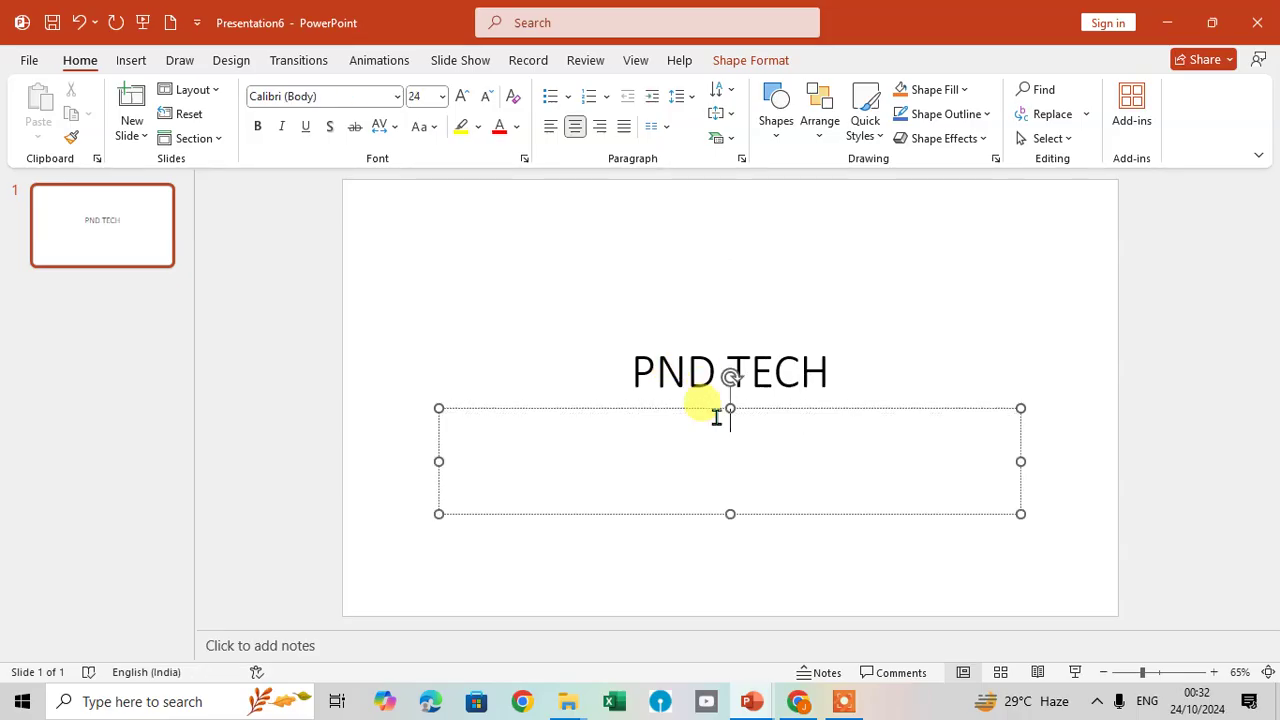
text(Subcribes)
click(940, 290)
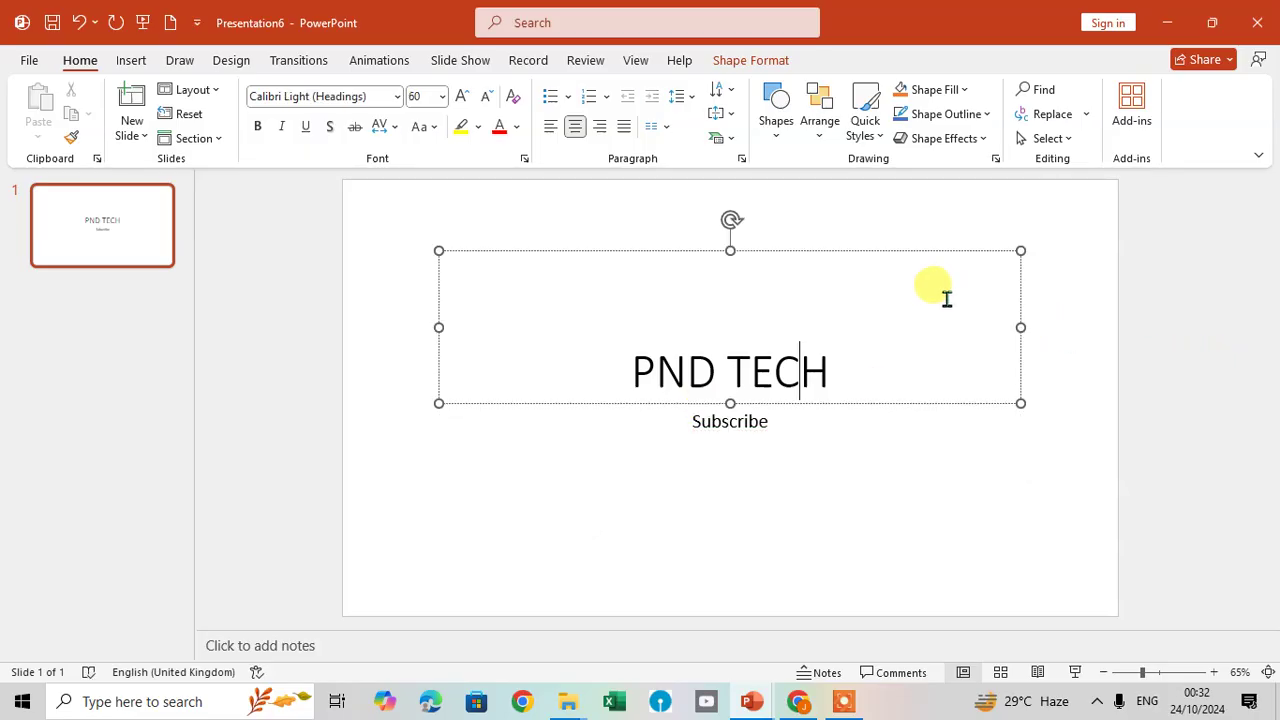
click(774, 490)
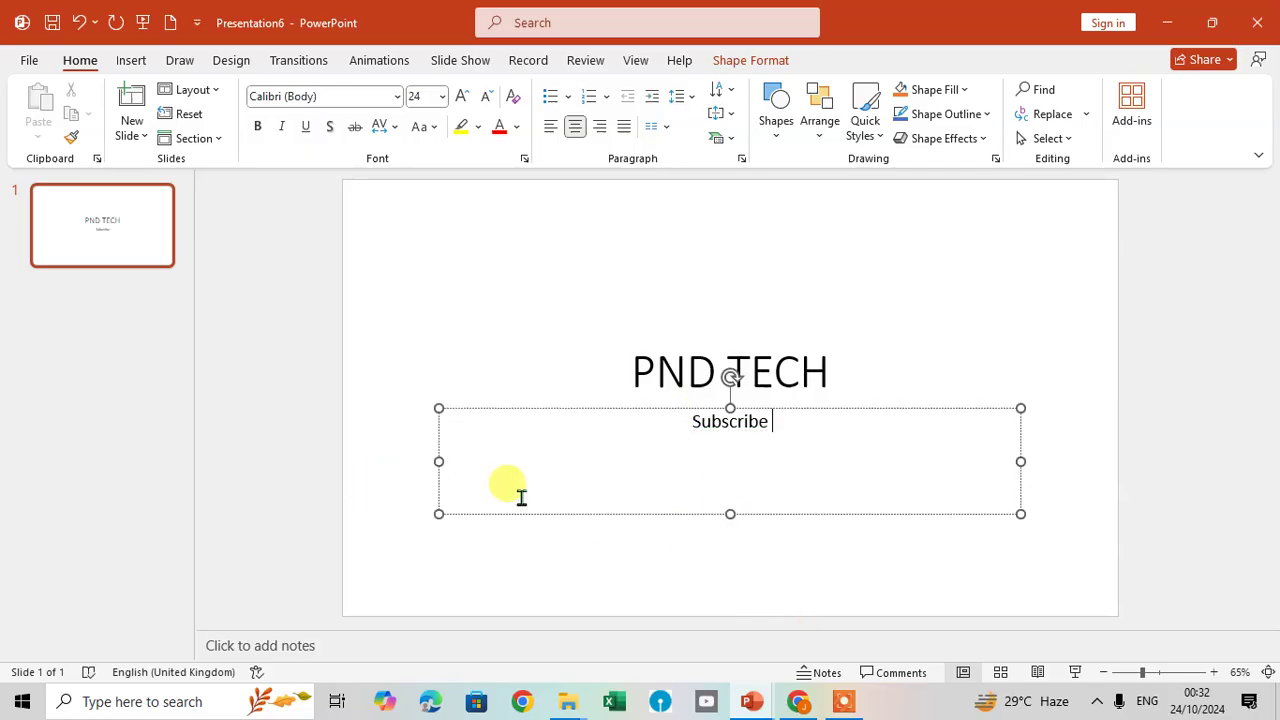
click(367, 195)
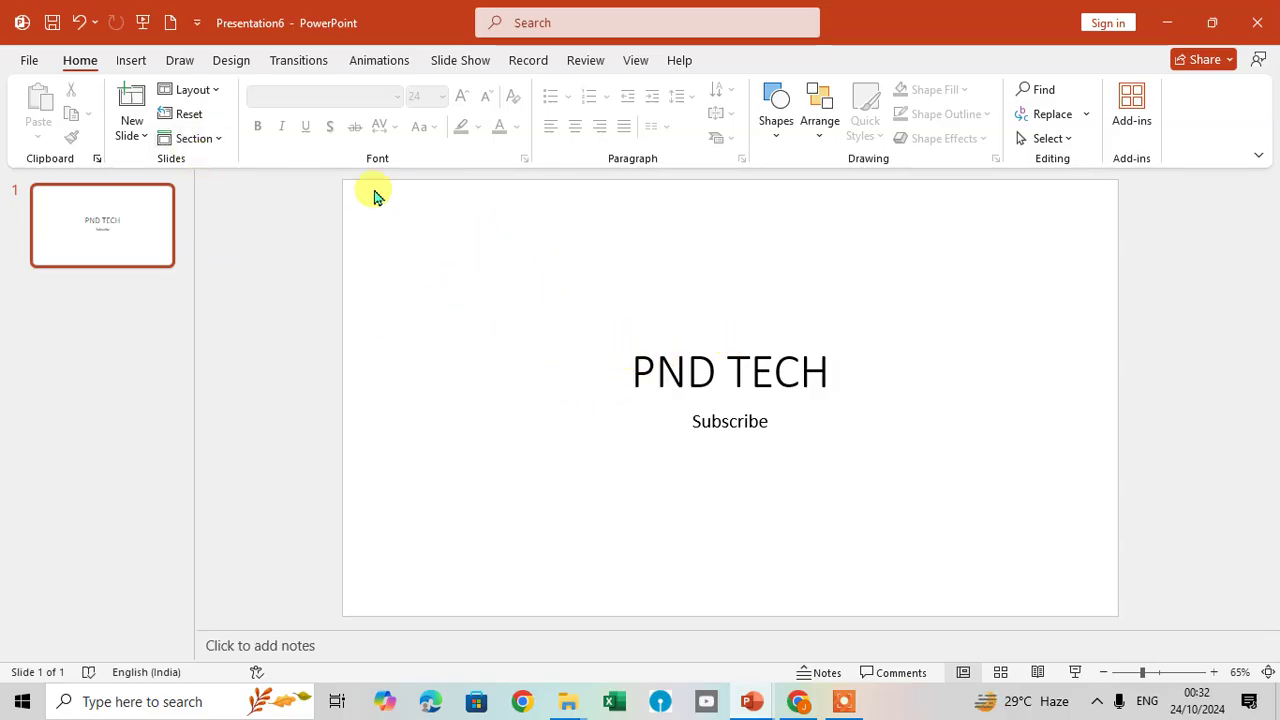
- Open Format Background from the Design tab and widen the pane with Resize
click(231, 61)
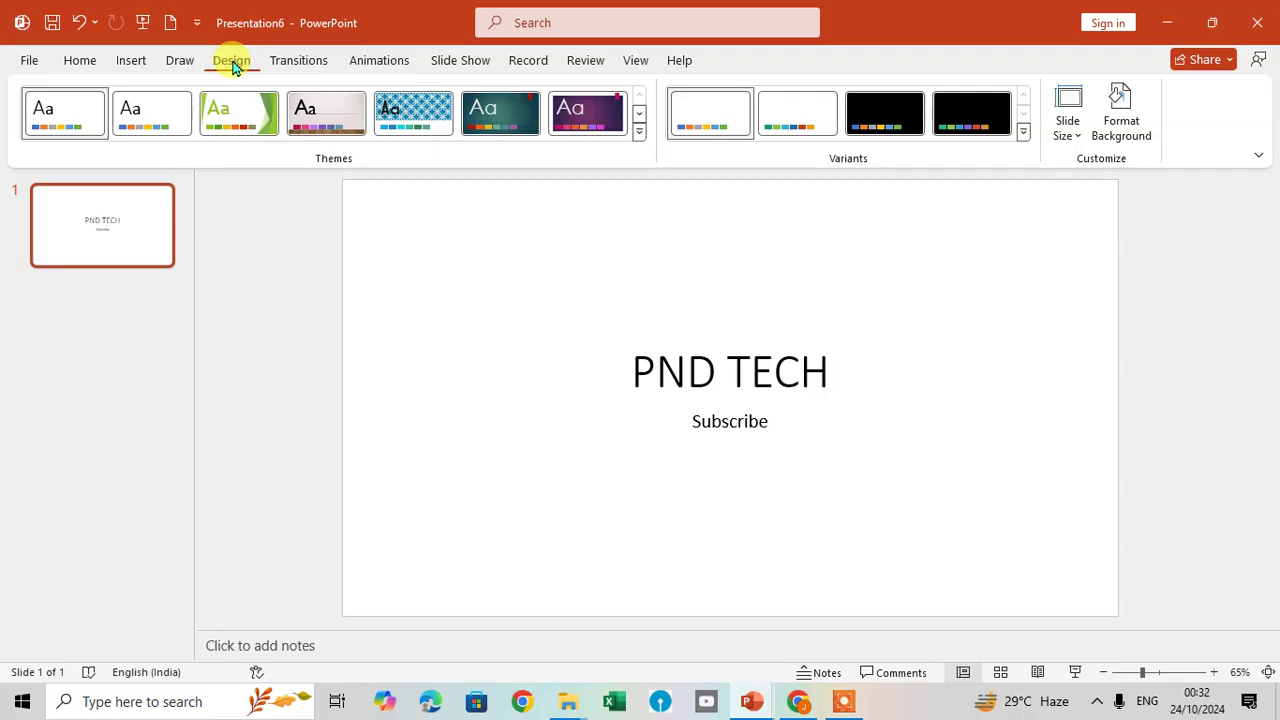
click(1133, 140)
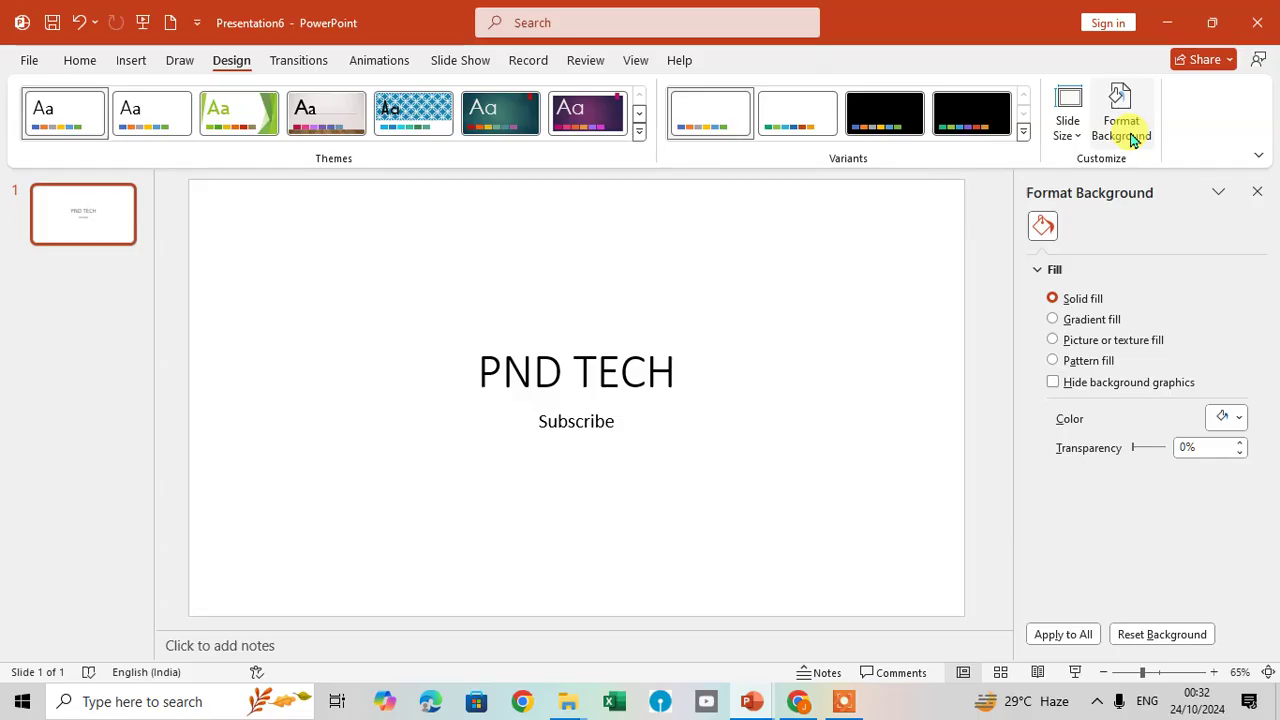
click(1216, 195)
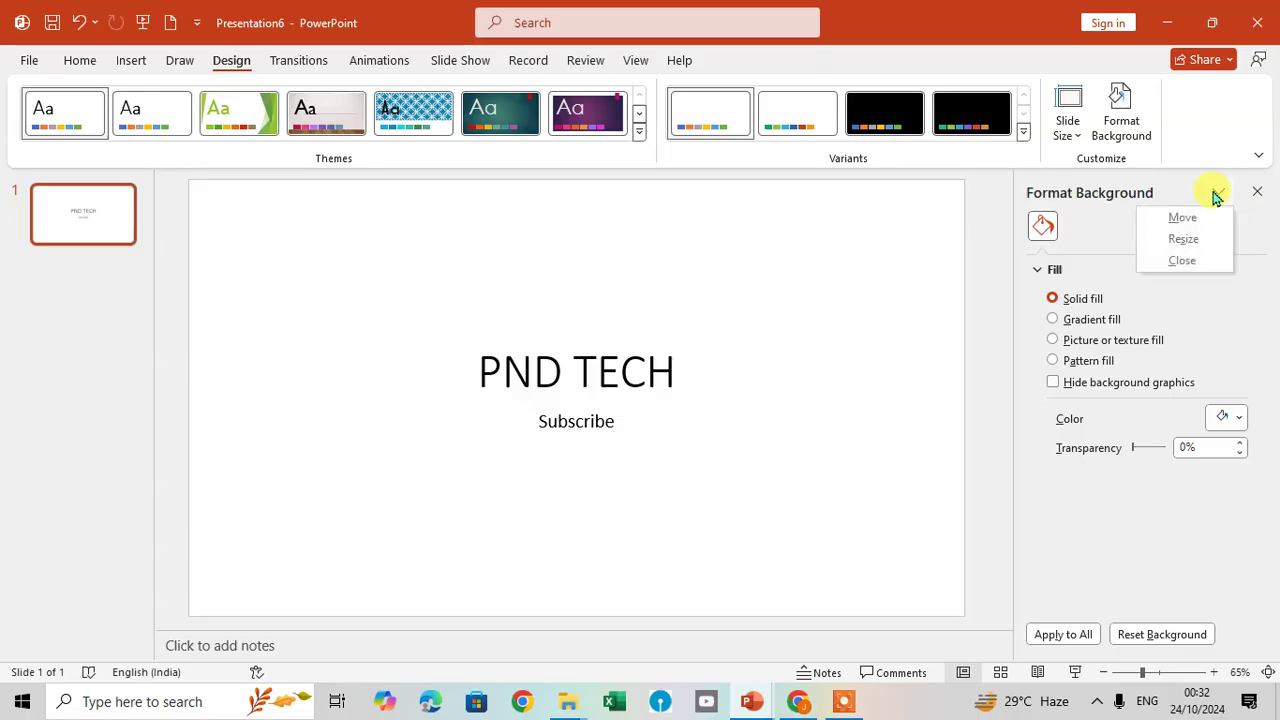
click(1190, 240)
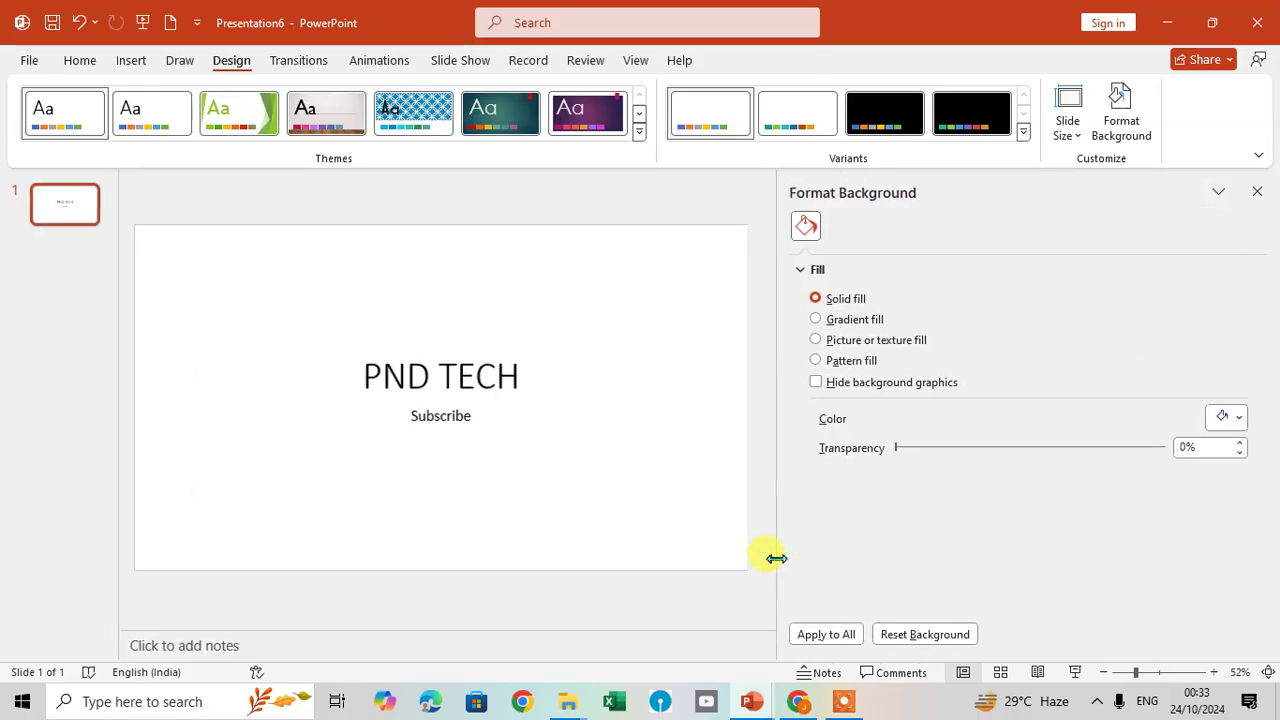
click(766, 556)
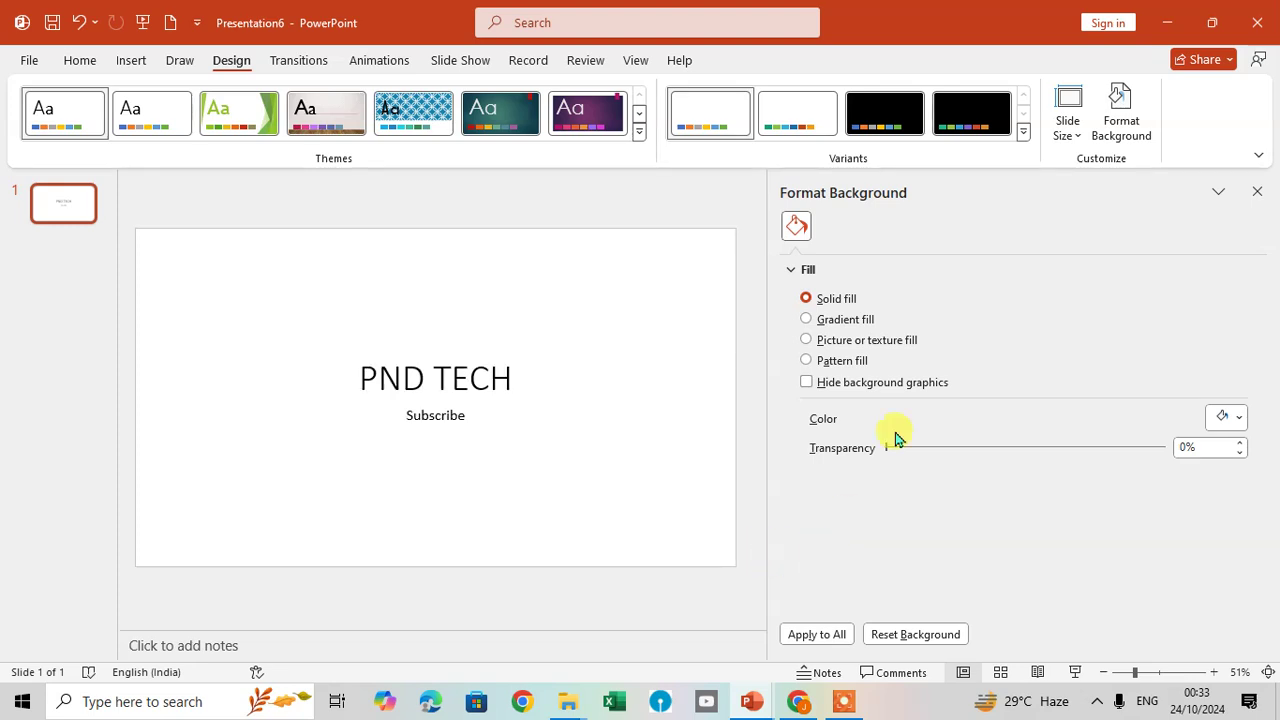
- Give the slide background a light blue linear gradient fill at 90°
click(1219, 193)
click(1186, 264)
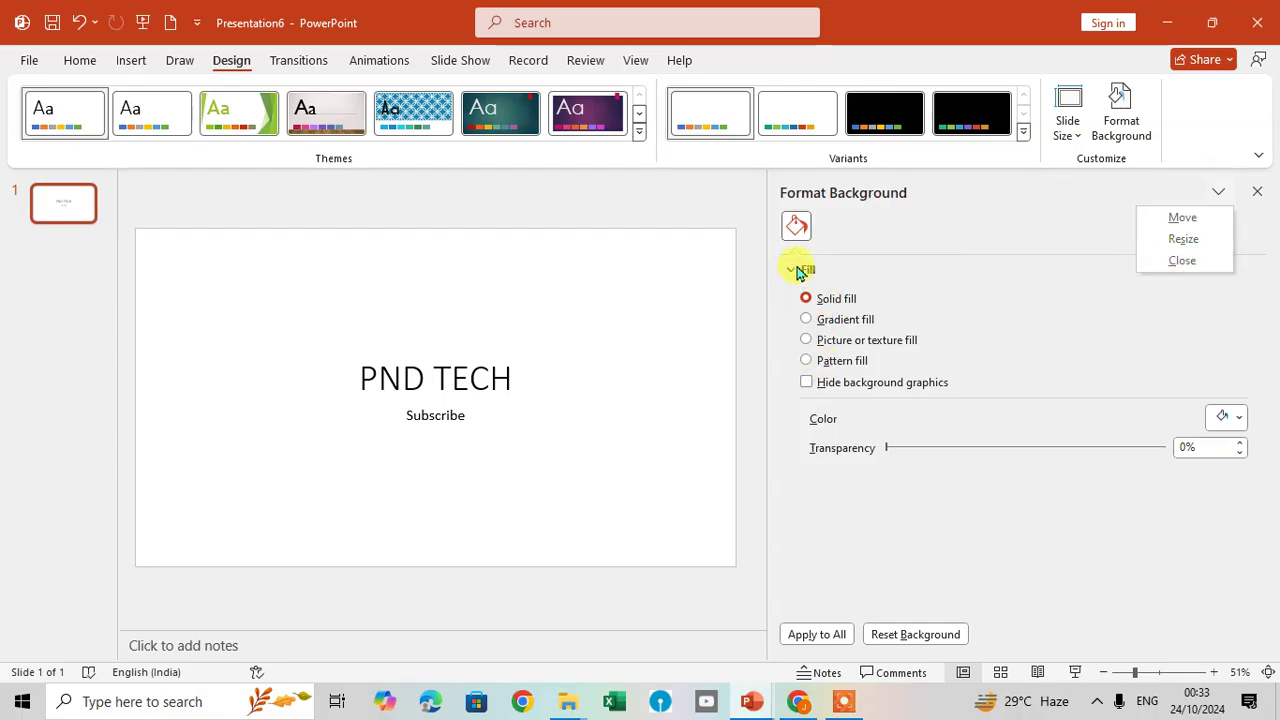
click(840, 322)
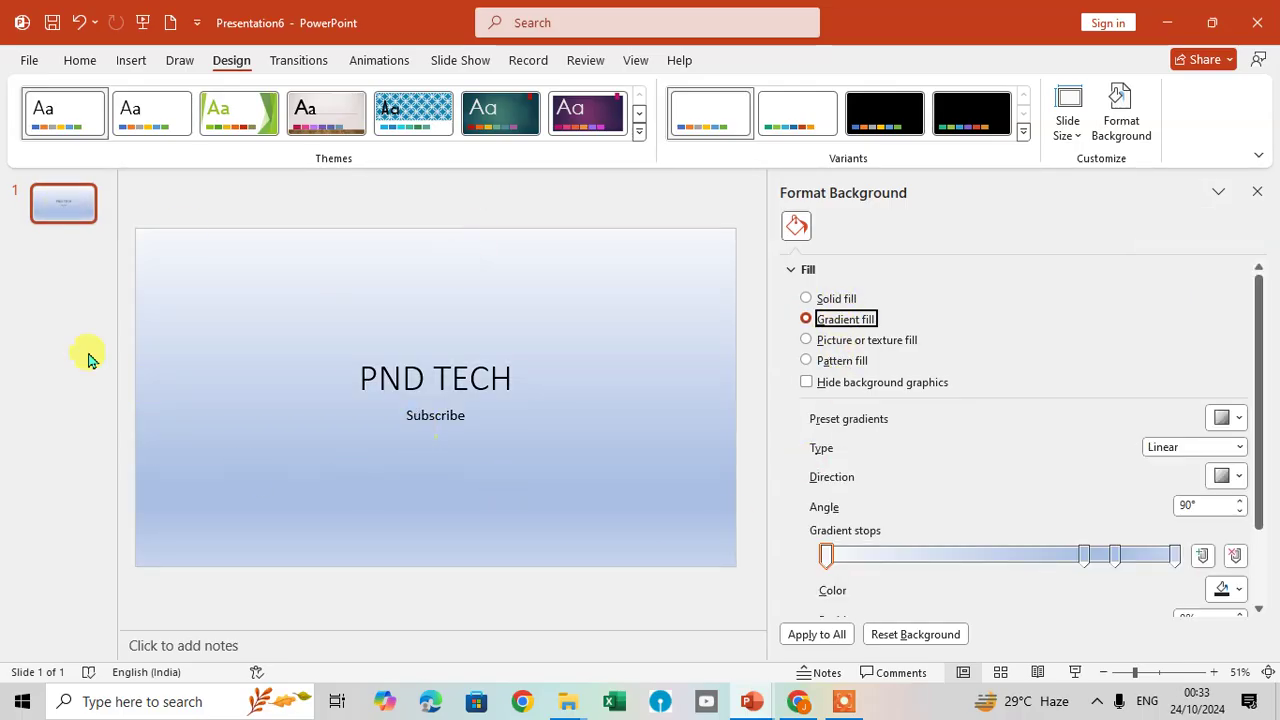
- Add a gradient stop at 5% with 1% transparency and 4% brightness
scroll(948, 476, down, 2)
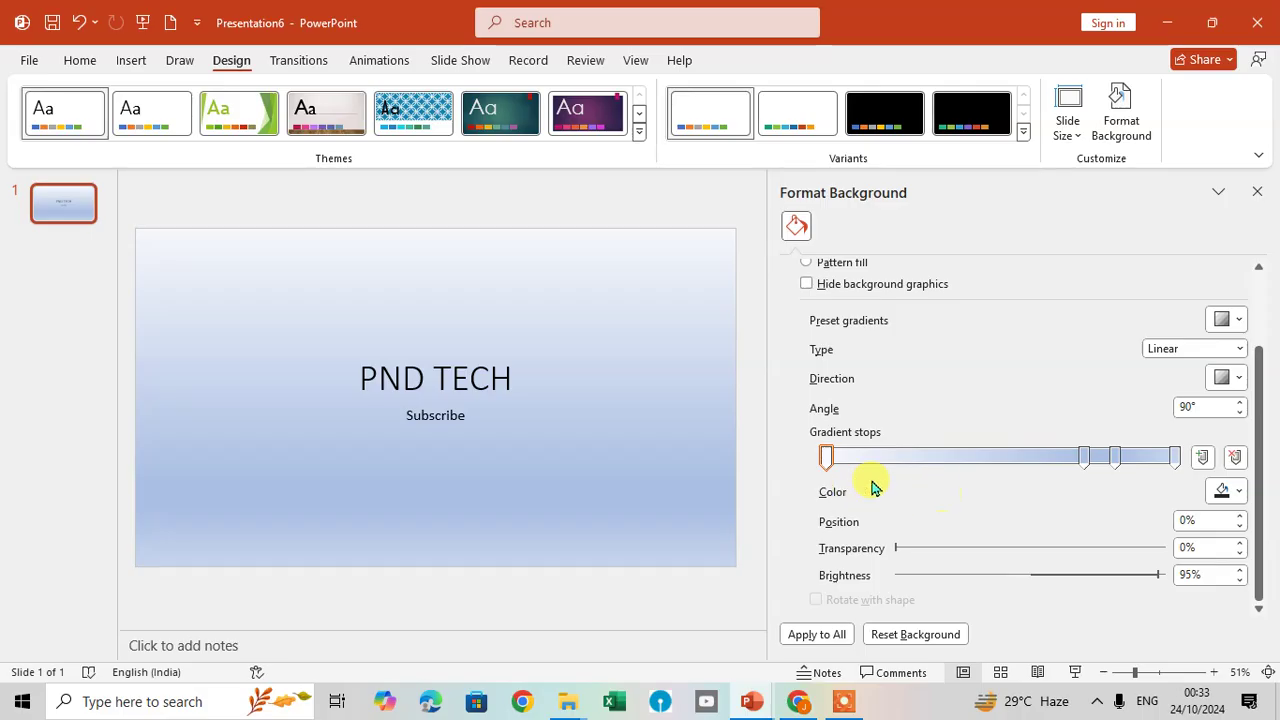
click(836, 462)
click(838, 462)
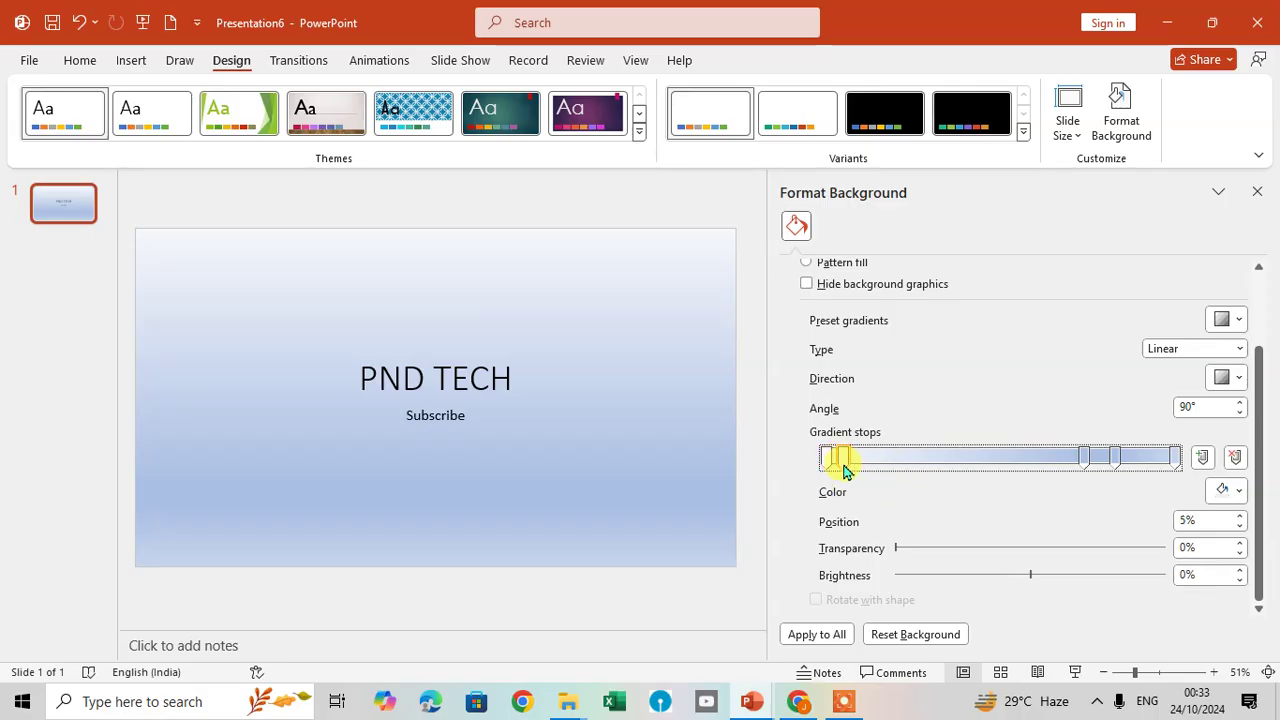
drag(907, 549, 920, 551)
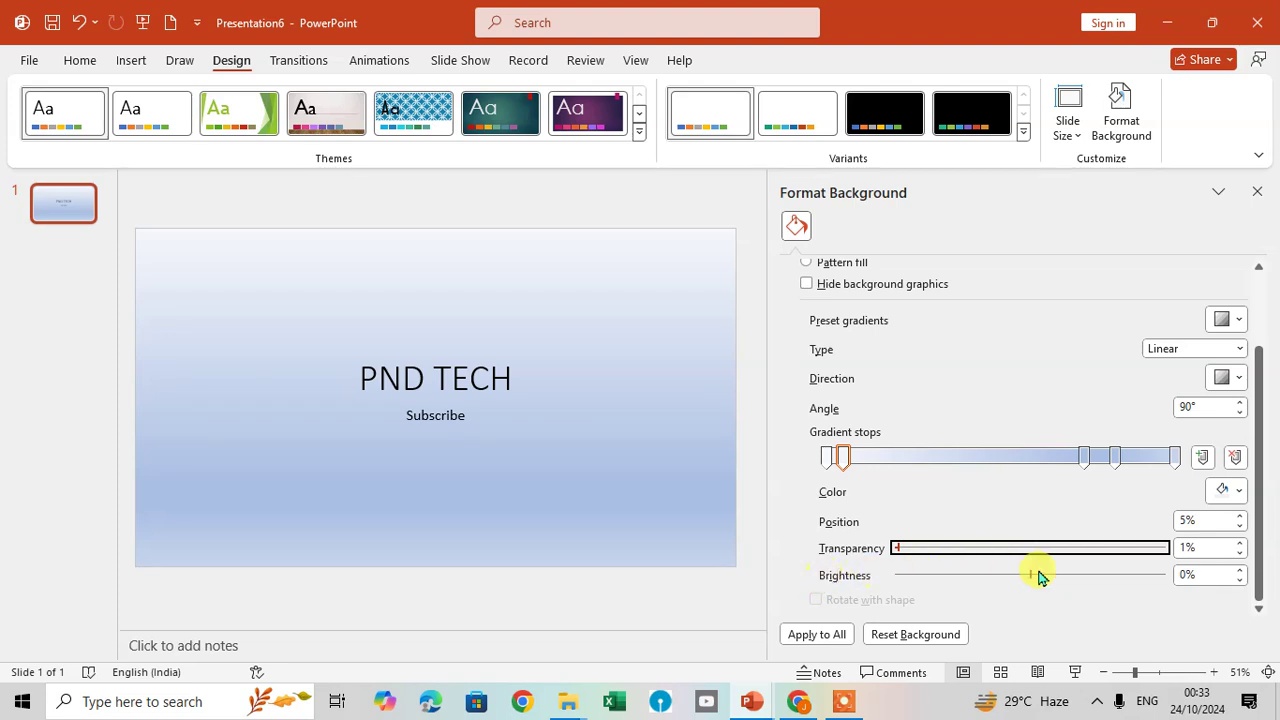
drag(1031, 578, 1071, 577)
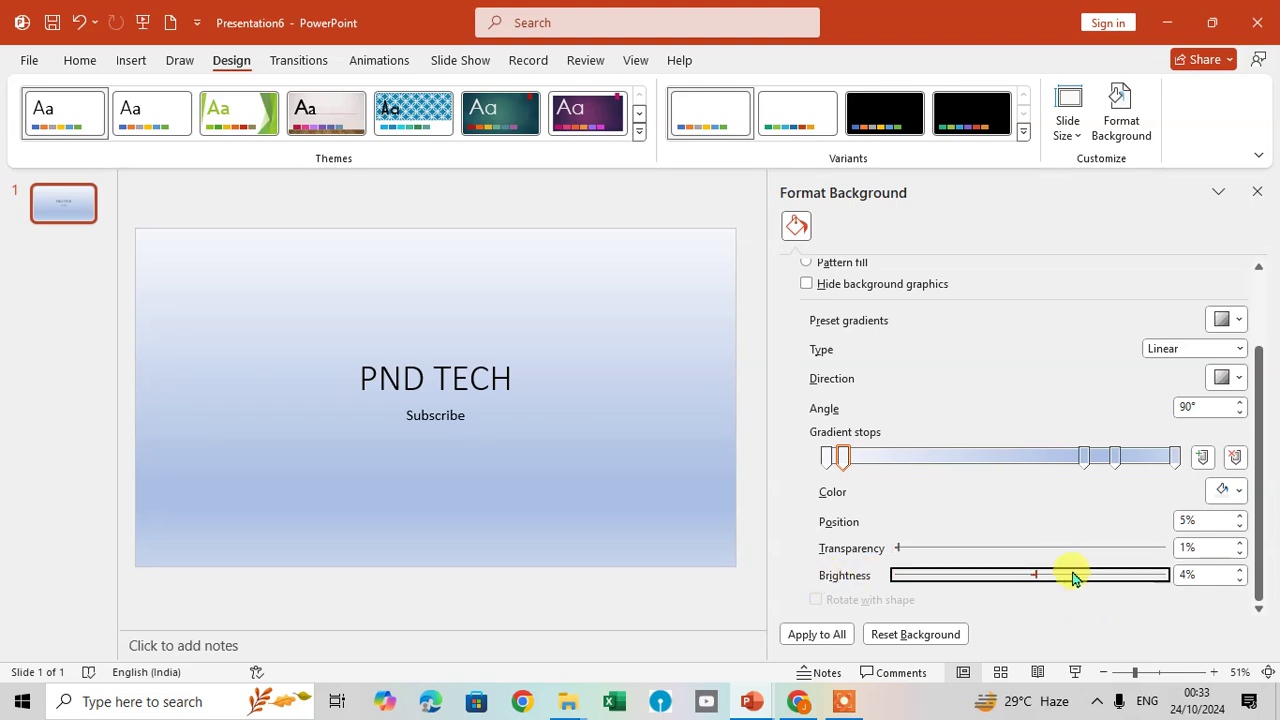
scroll(978, 484, up, 2)
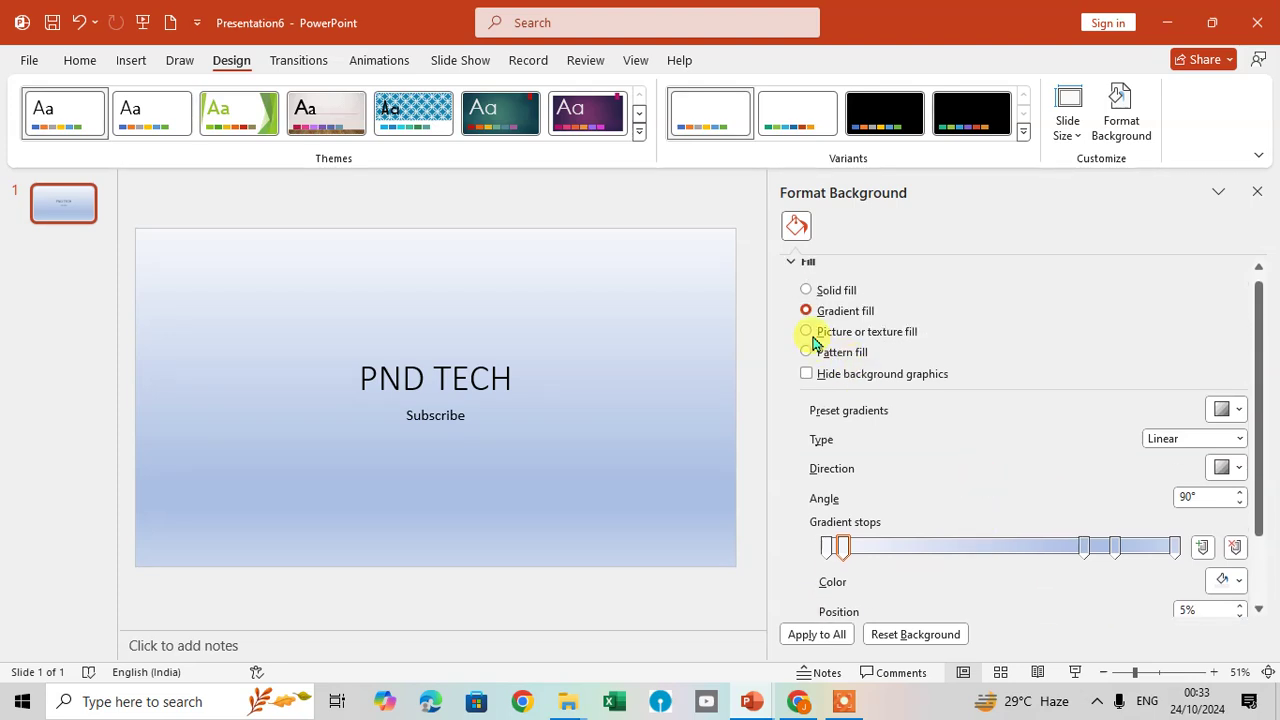
- Switch to a beige woven texture fill at 7% transparency, aligned to Bottom
click(805, 333)
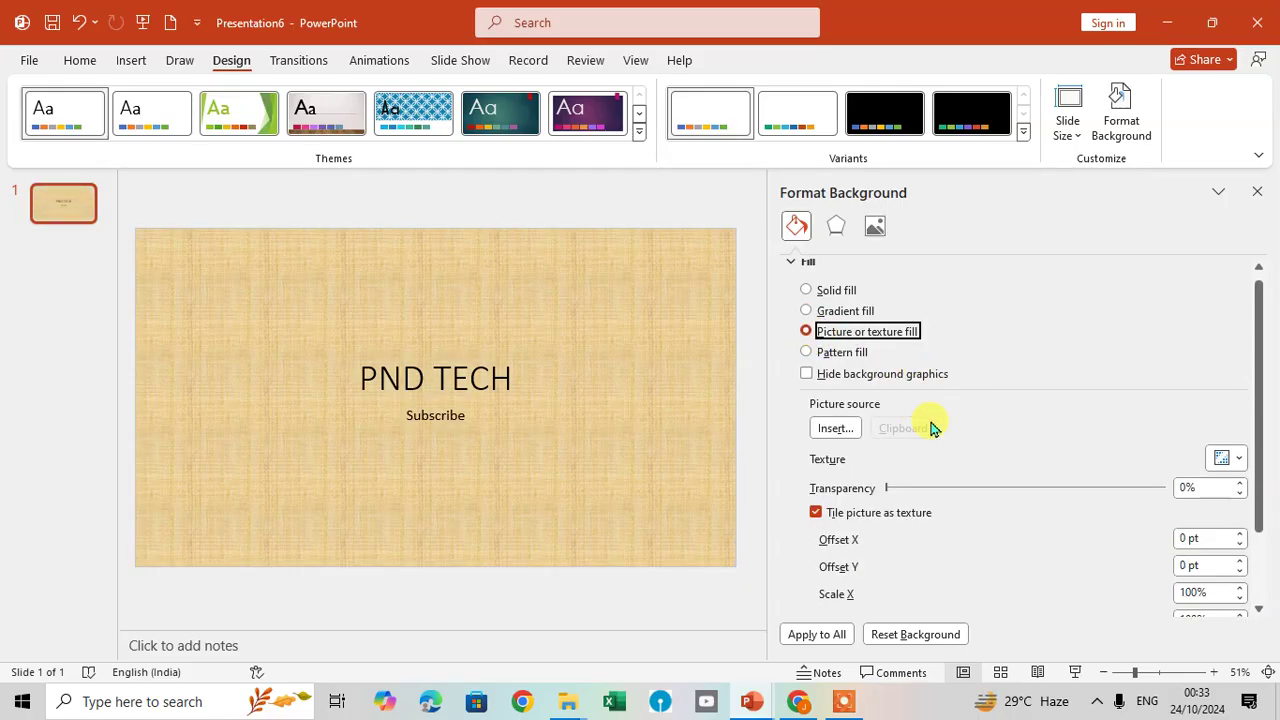
scroll(957, 473, down, 2)
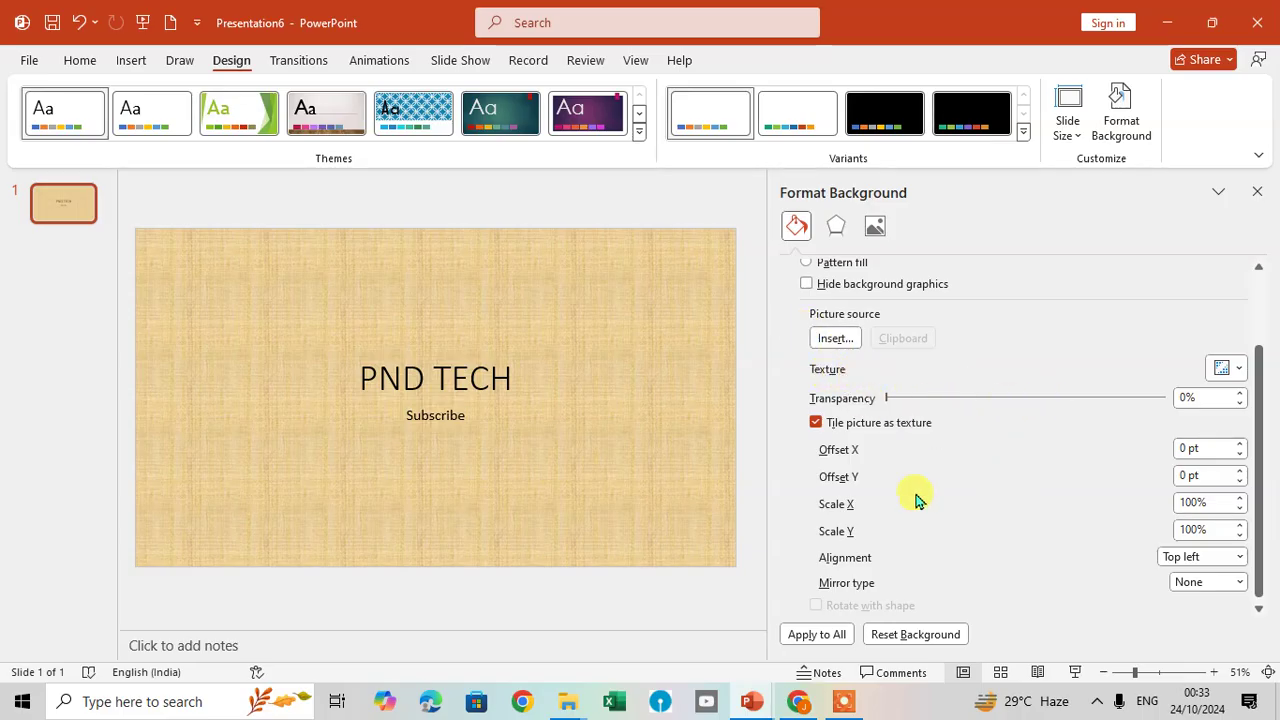
click(919, 399)
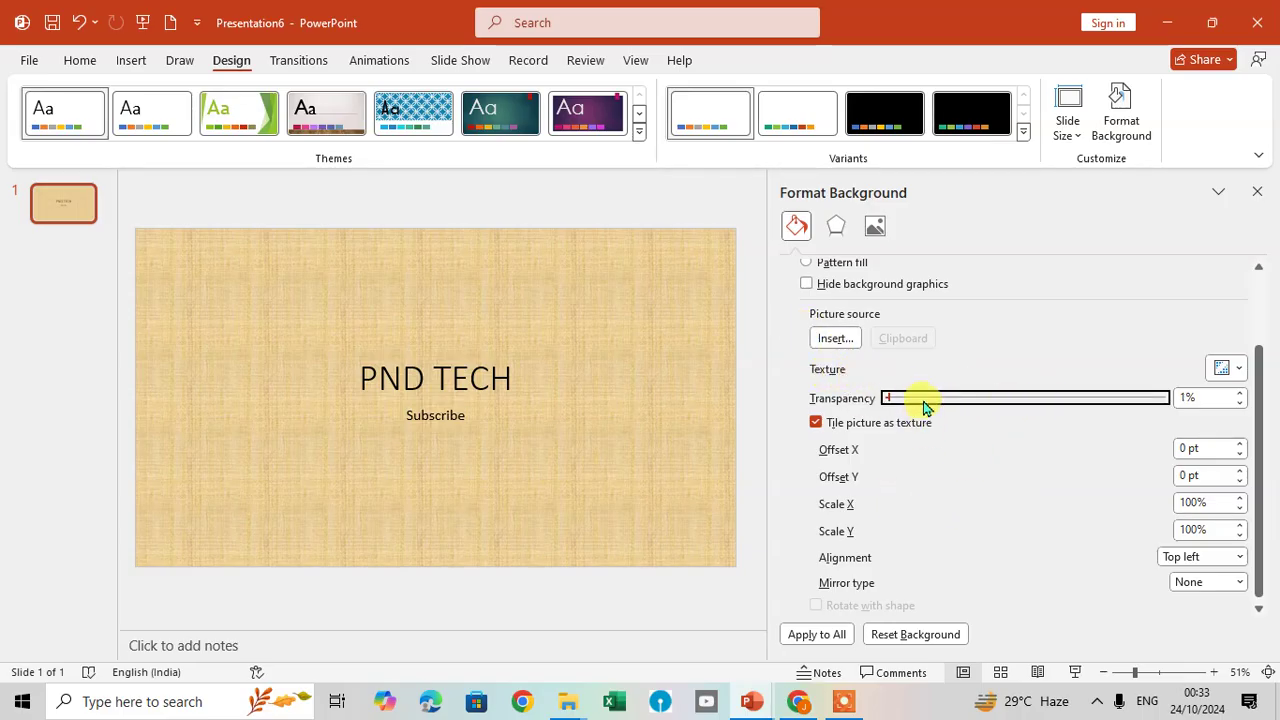
click(963, 400)
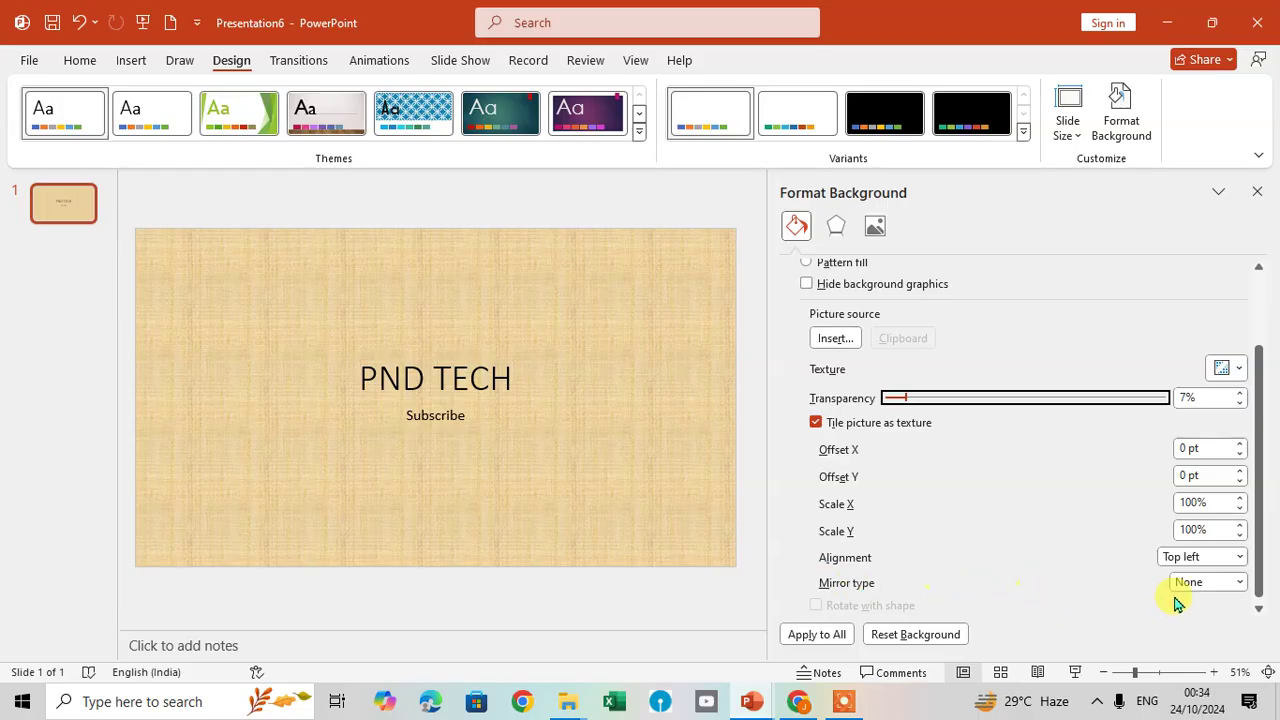
click(1230, 559)
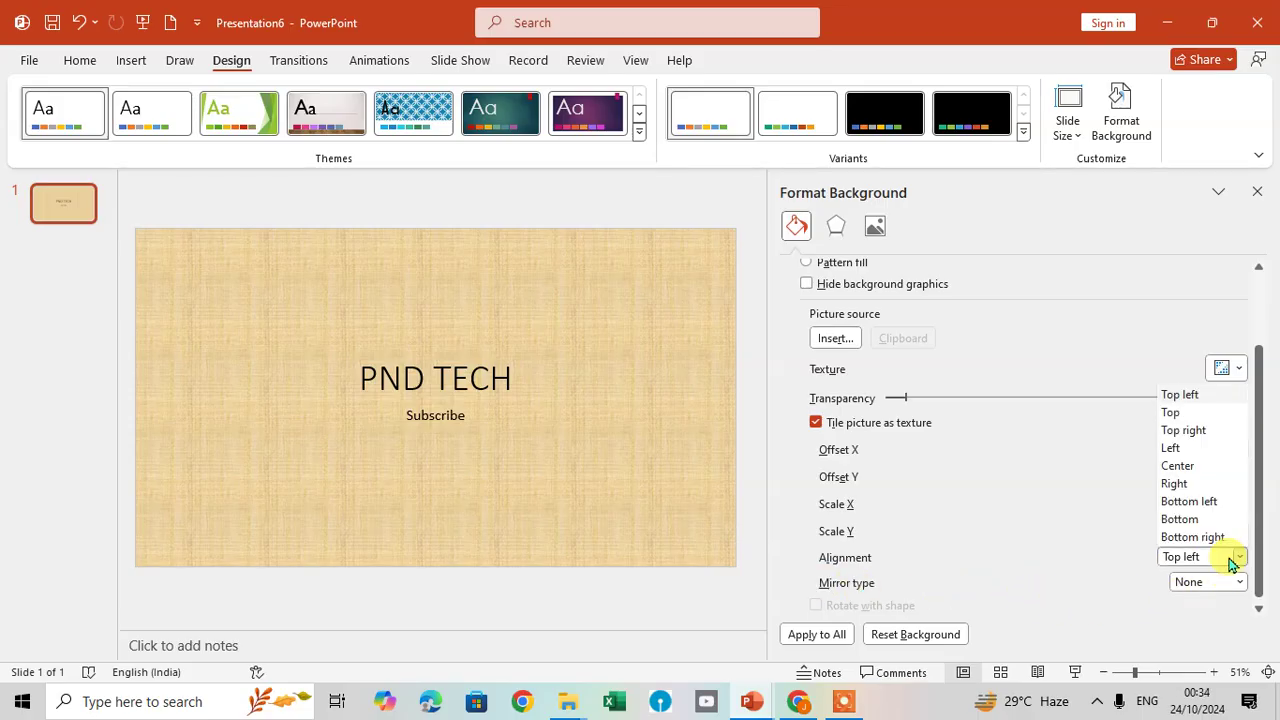
click(1195, 520)
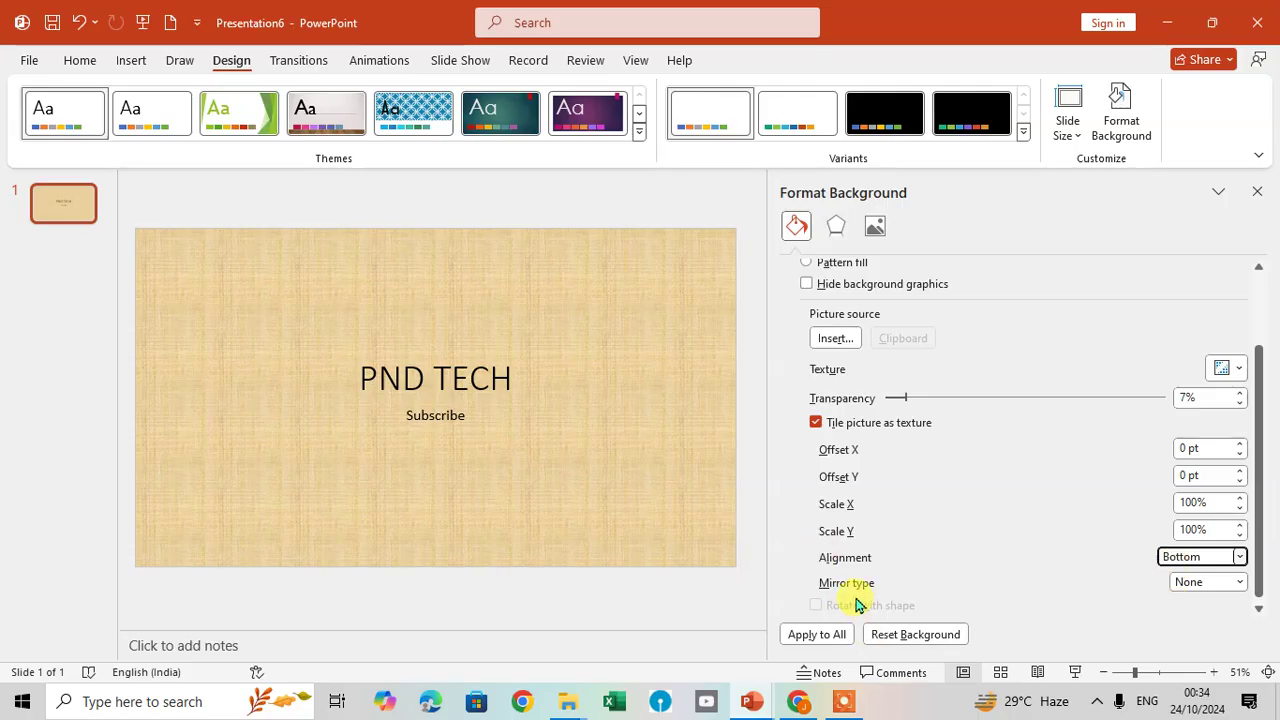
scroll(880, 598, up, 3)
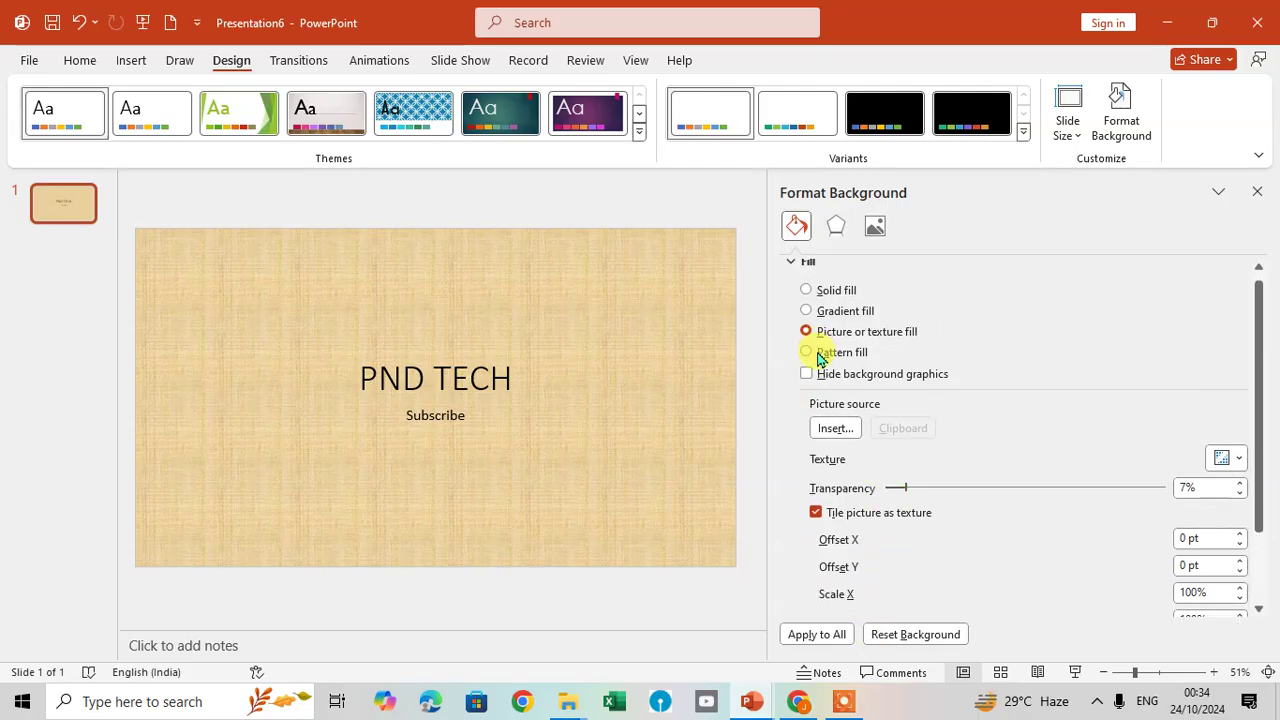
- Switch to a pattern fill, try several patterns, and settle on the blue grid
click(817, 353)
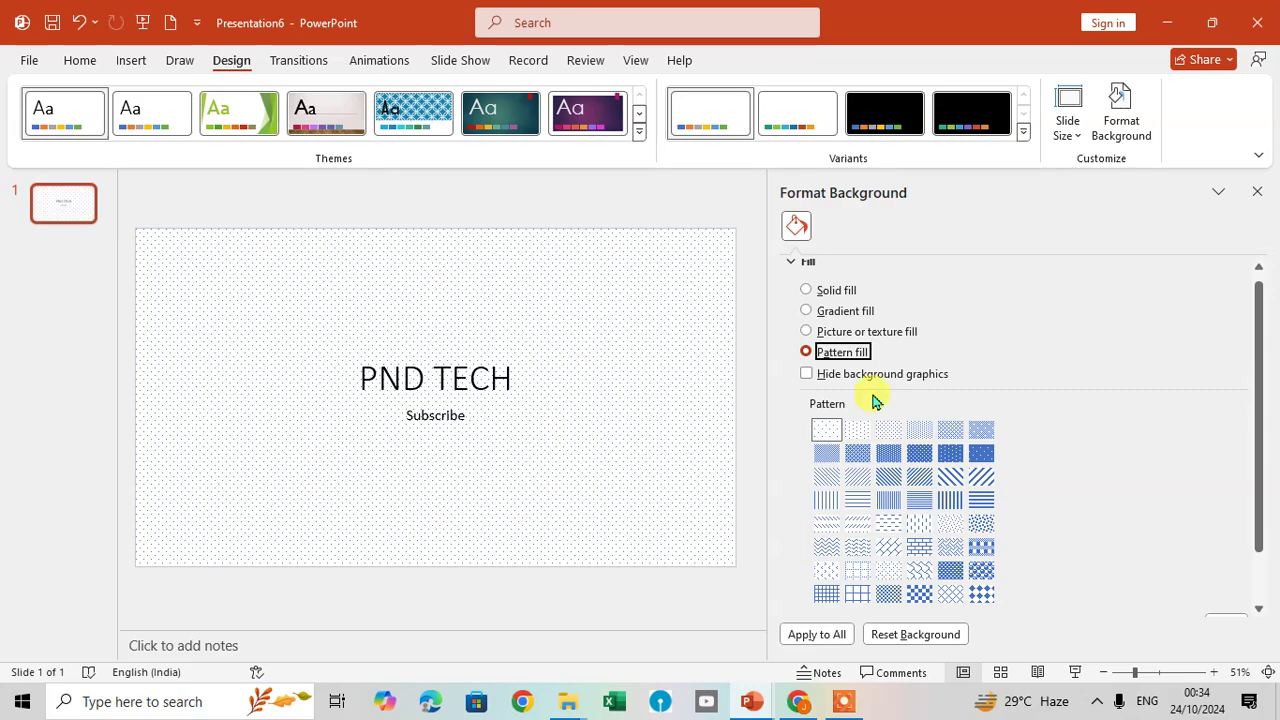
scroll(950, 541, down, 1)
click(920, 410)
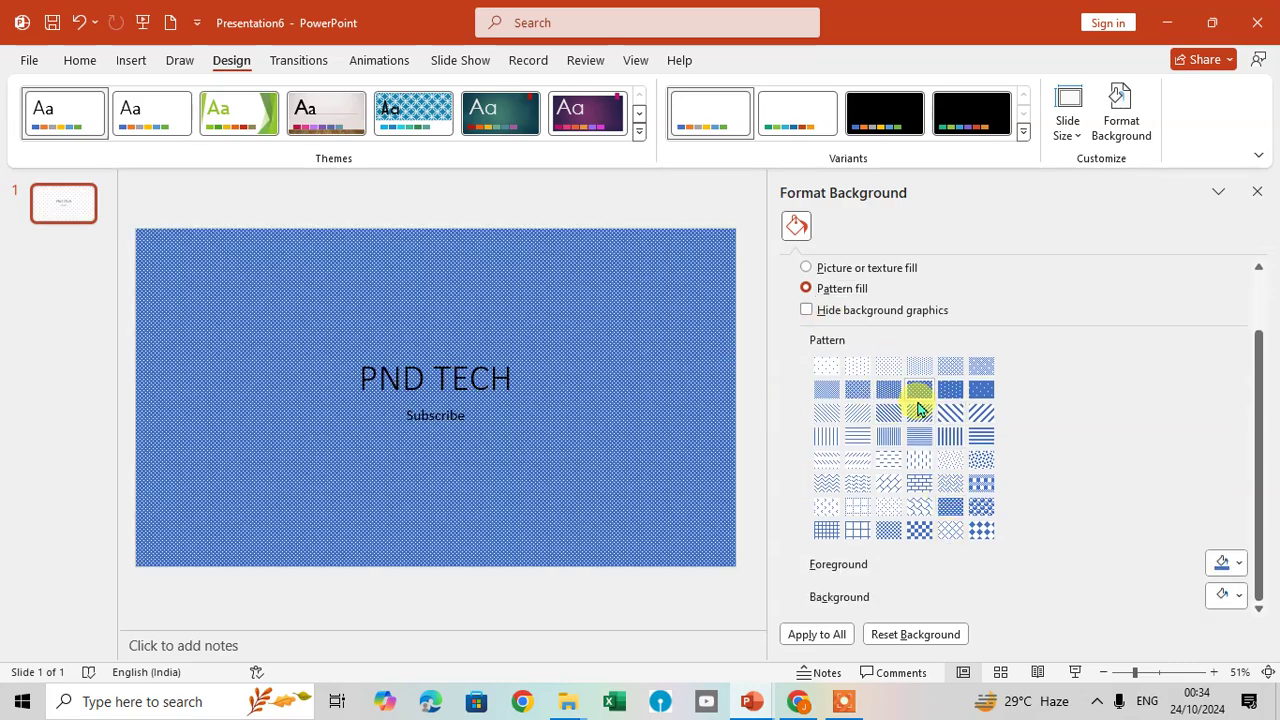
click(886, 415)
click(888, 366)
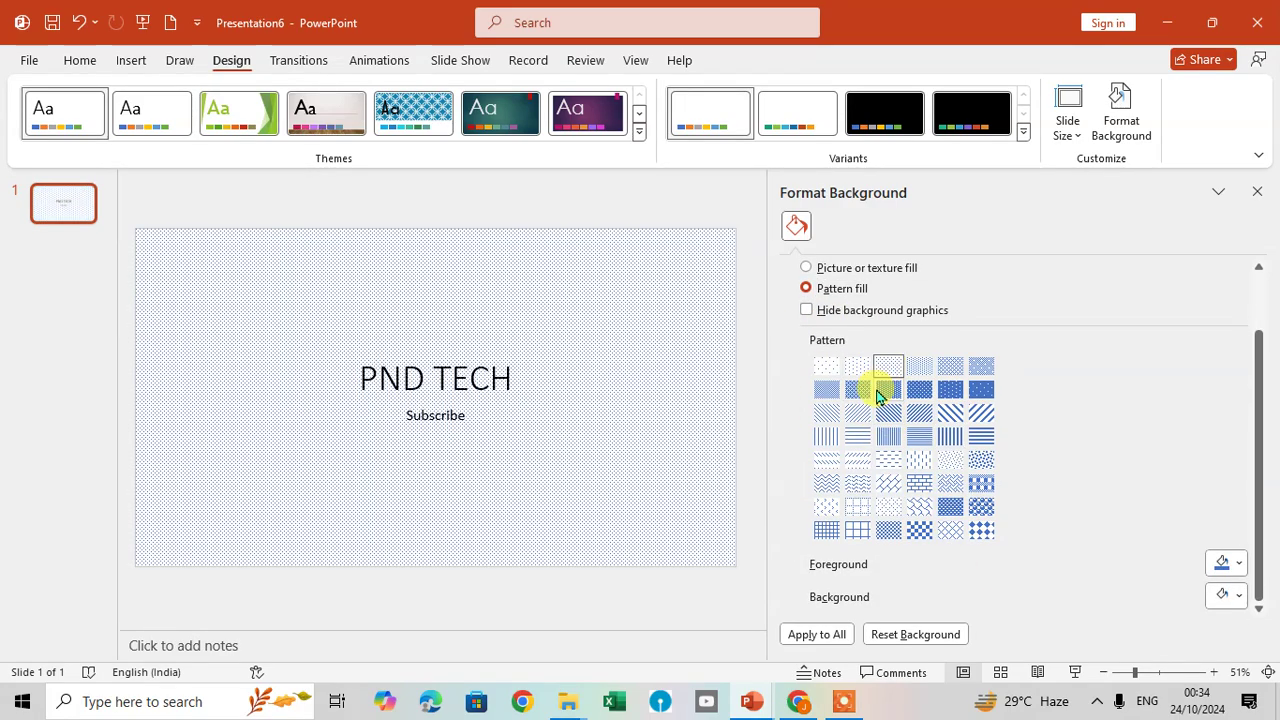
click(888, 436)
click(893, 463)
click(925, 483)
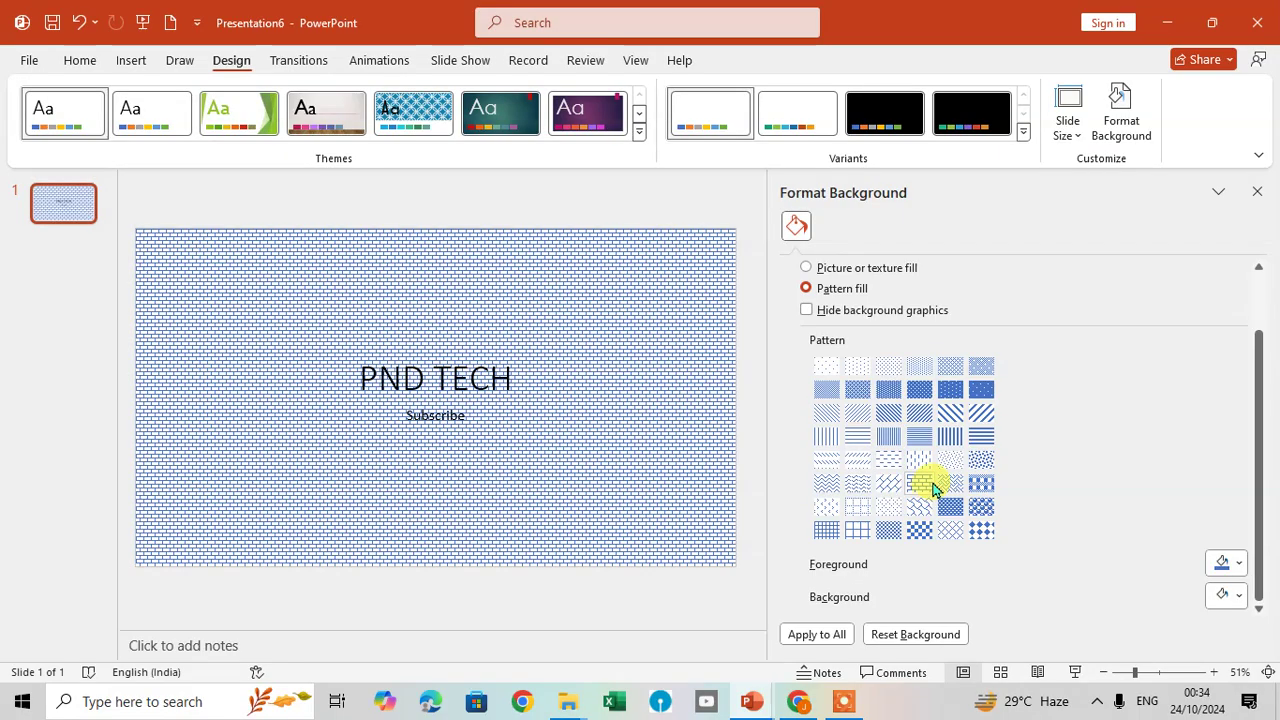
click(980, 462)
click(966, 517)
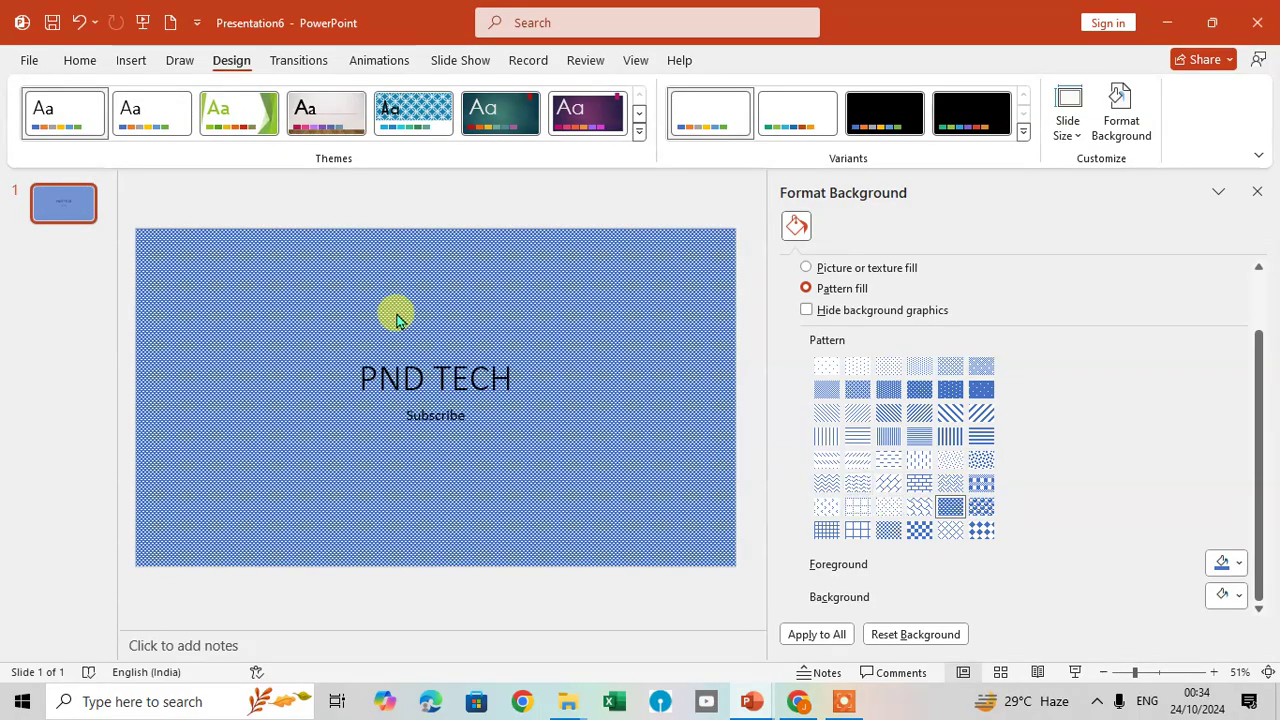
click(845, 527)
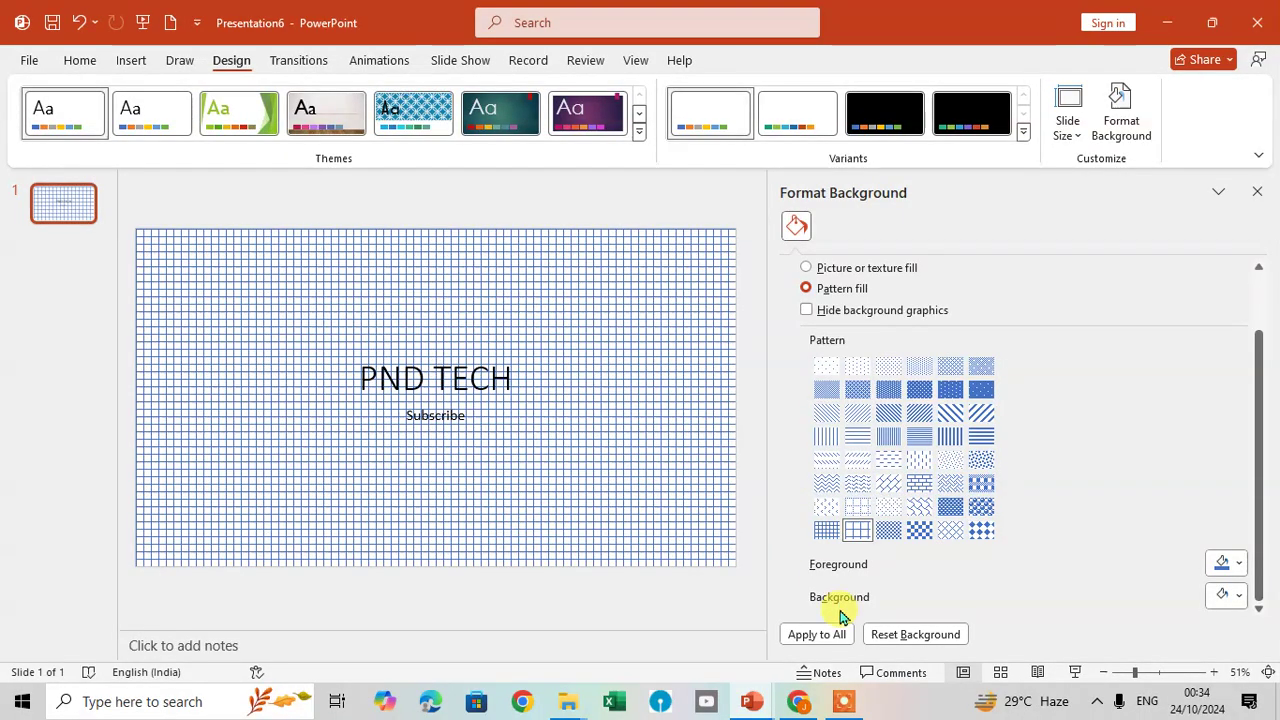
- Make the pattern foreground red and choose the thin diagonal stripe pattern
click(1232, 566)
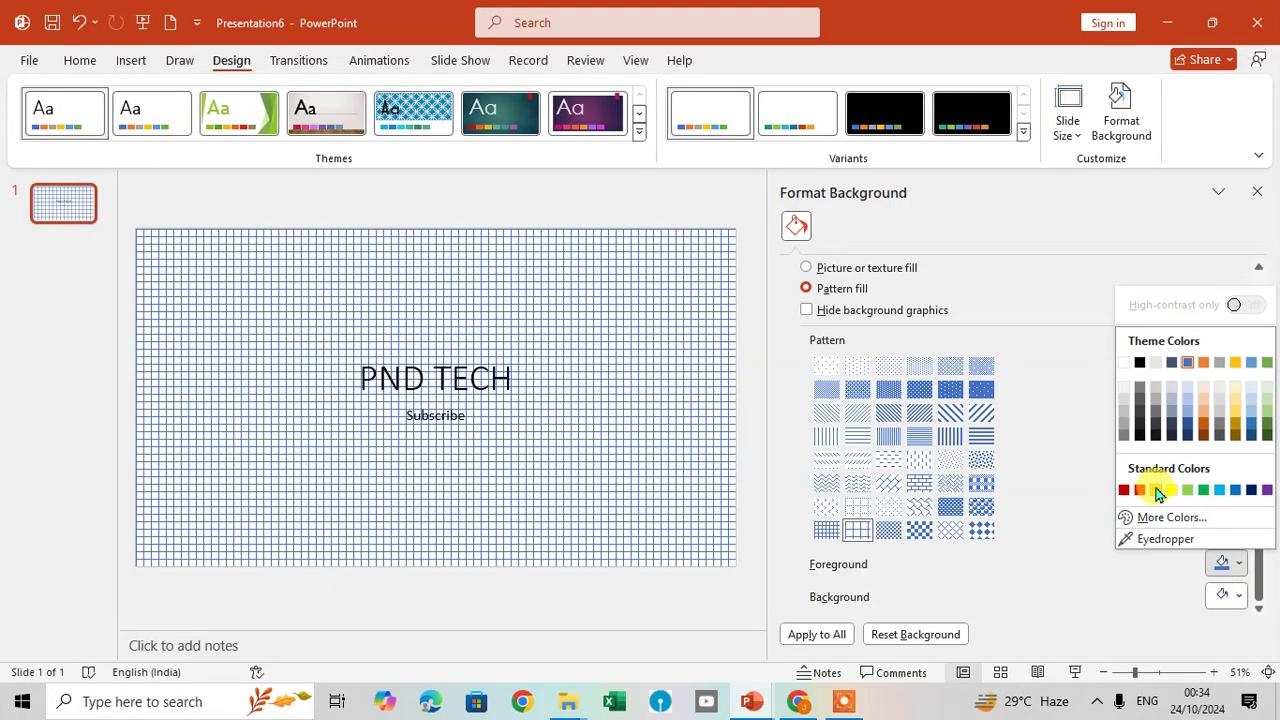
click(1155, 489)
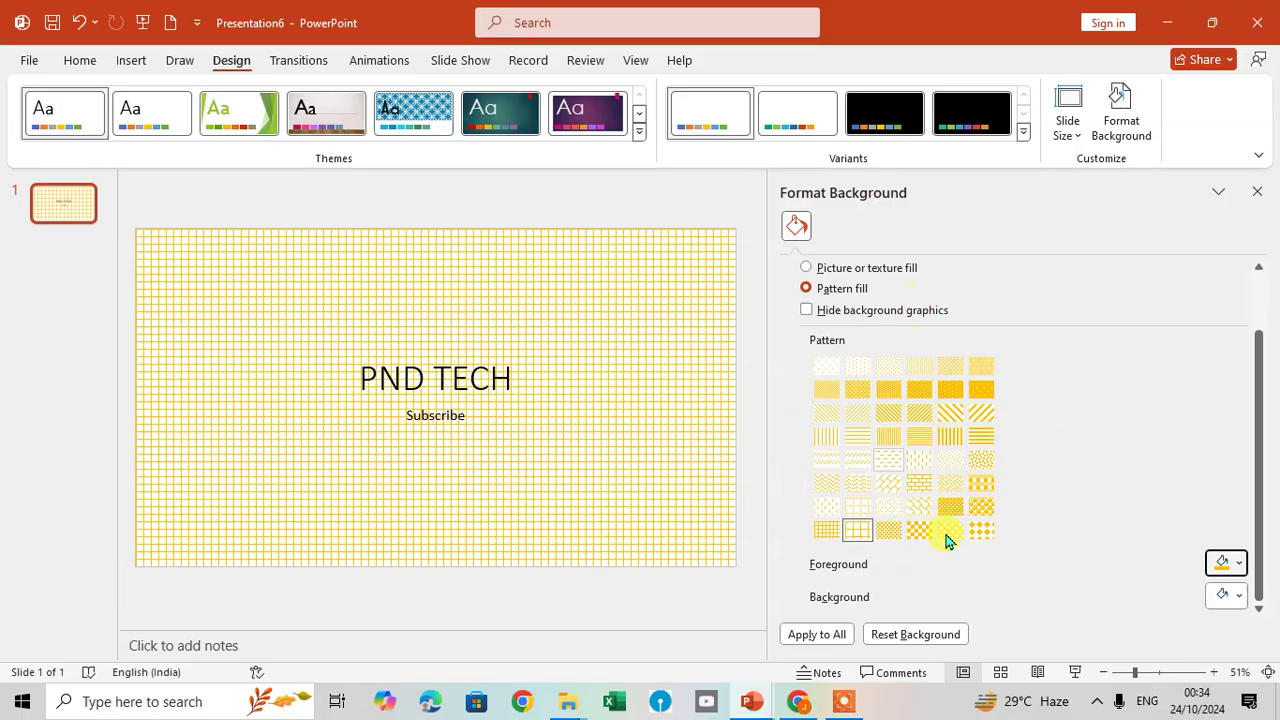
click(1237, 567)
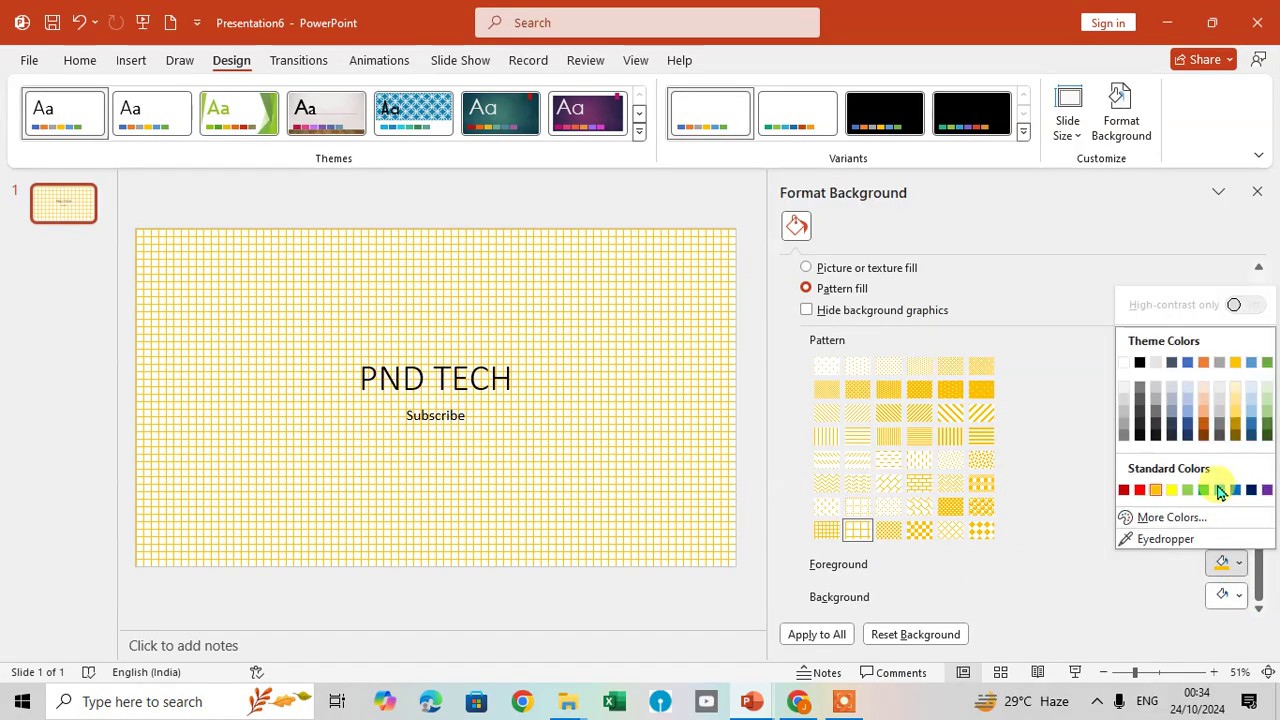
click(1142, 489)
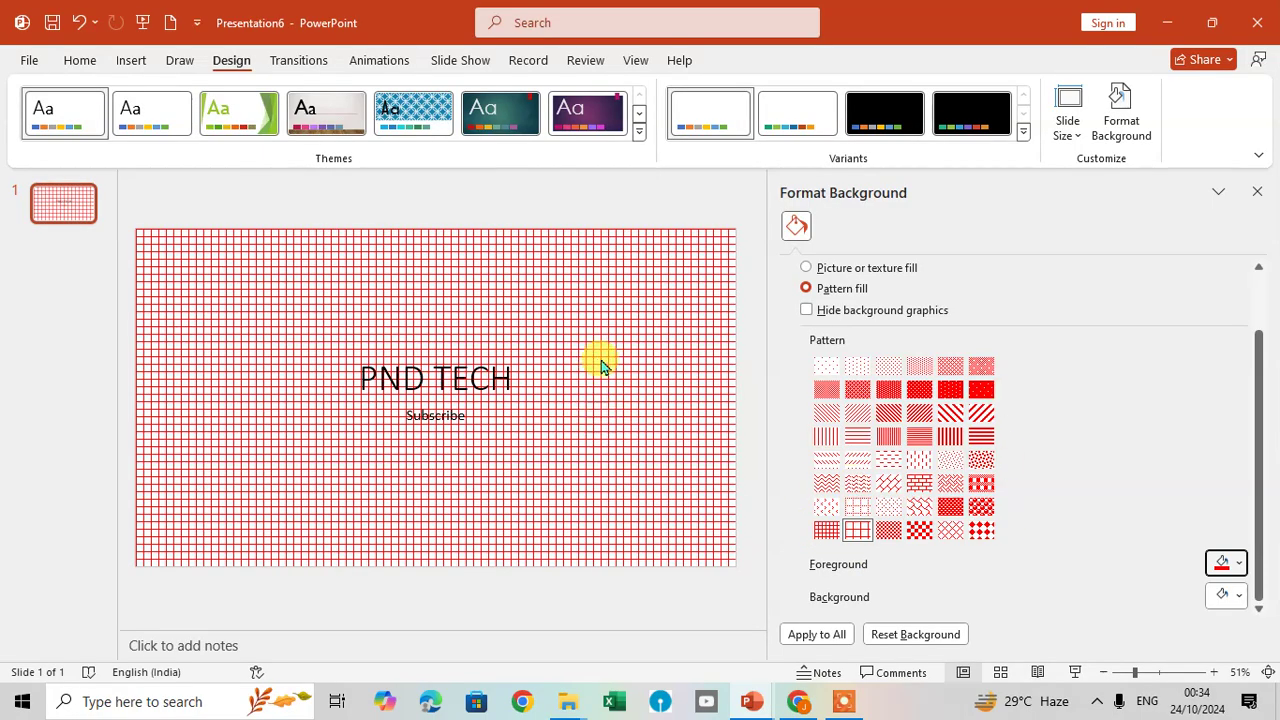
click(915, 388)
click(859, 414)
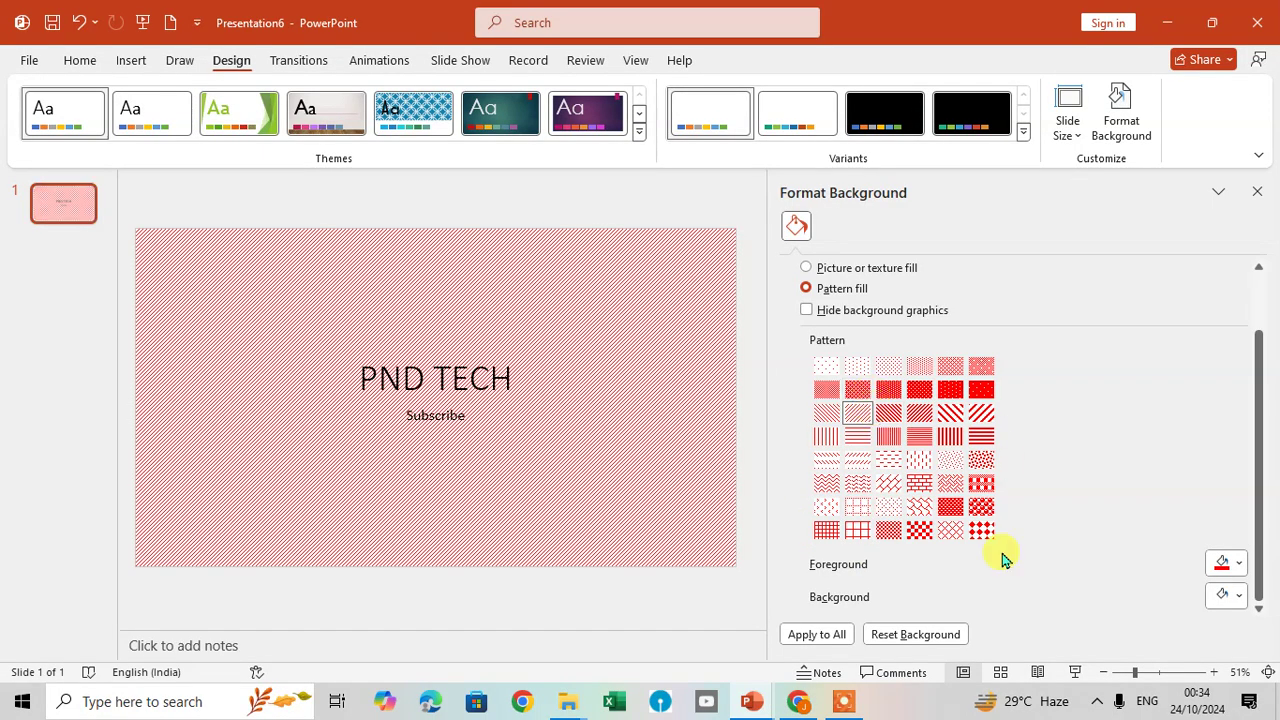
- Set the pattern background colour to olive green and apply it to all slides
click(1230, 595)
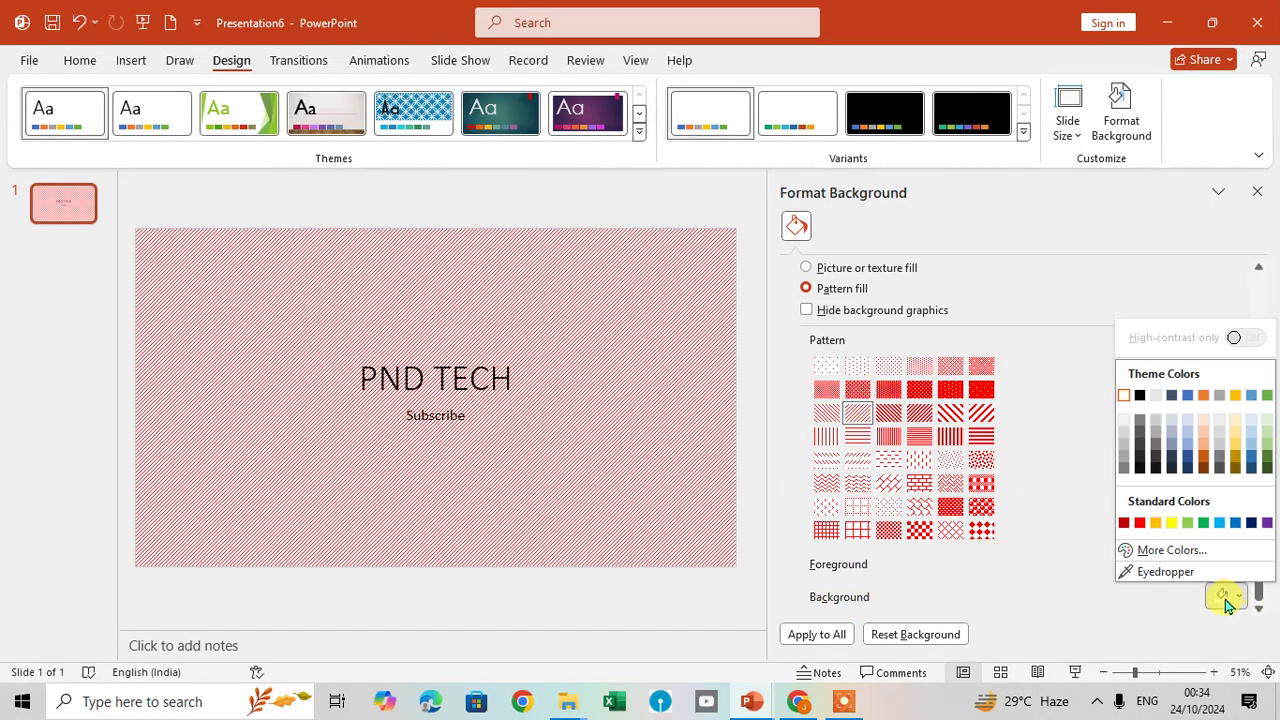
click(1204, 458)
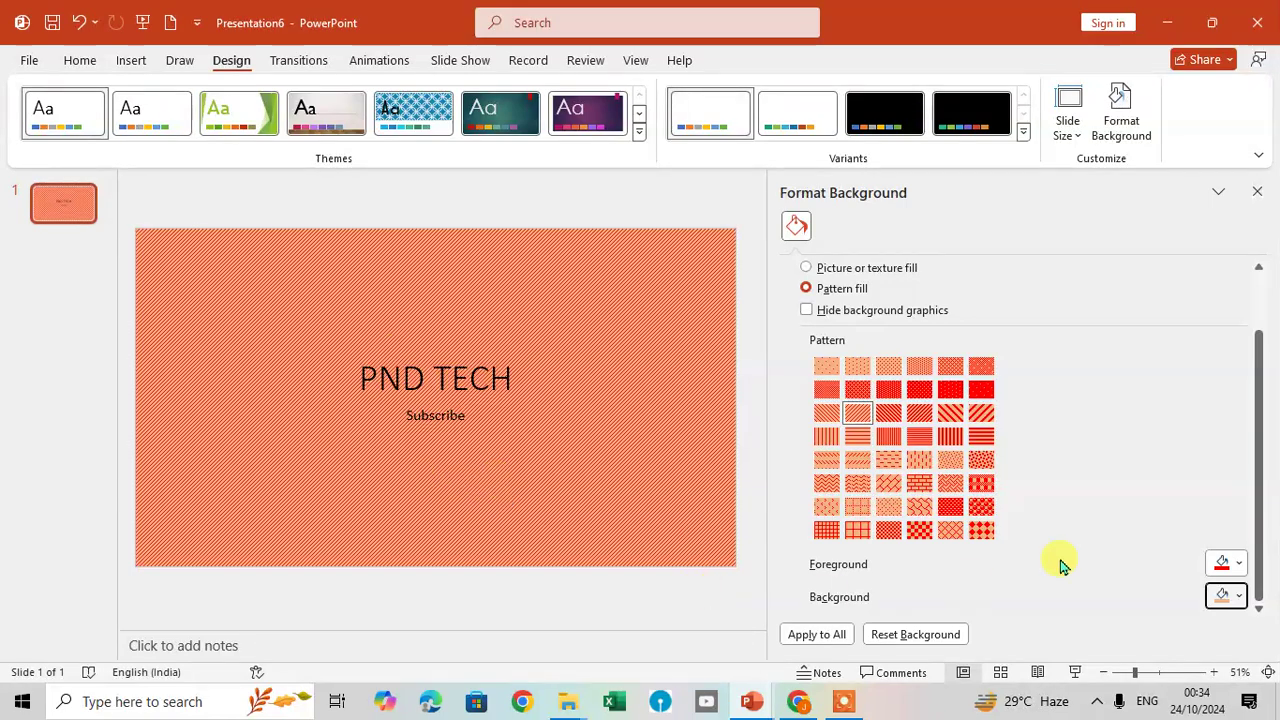
click(1240, 590)
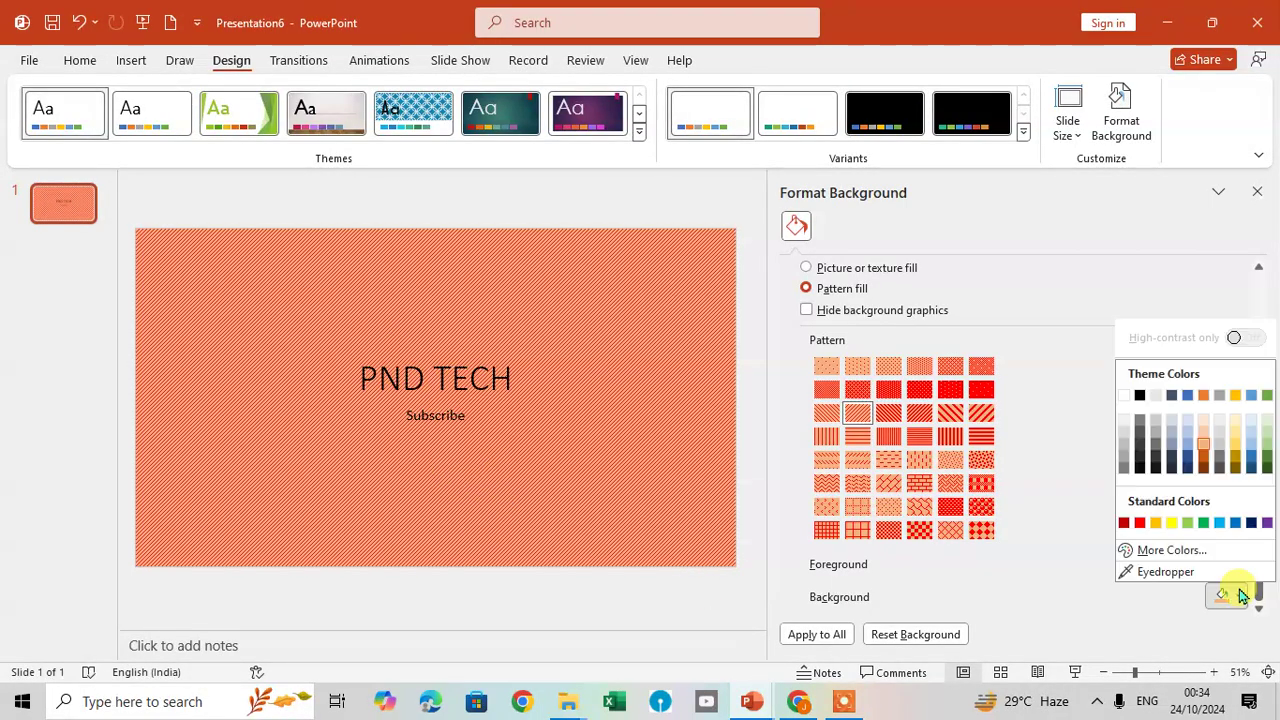
click(1192, 524)
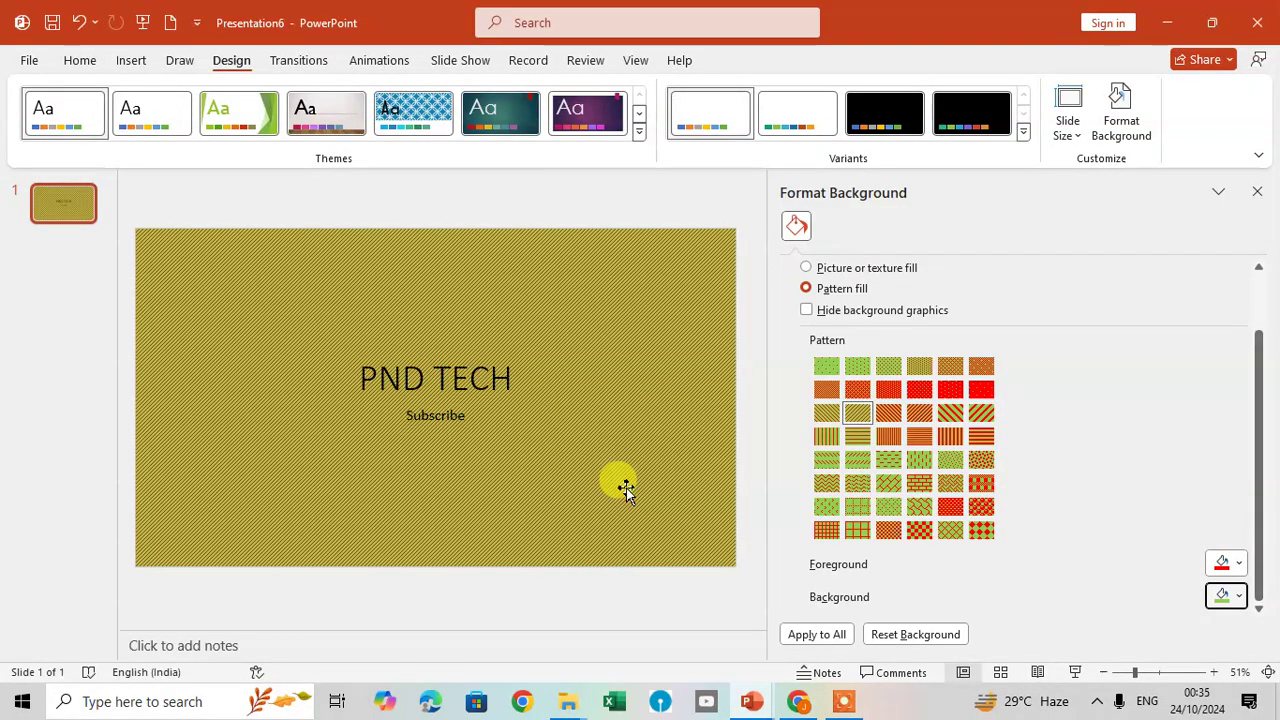
click(816, 636)
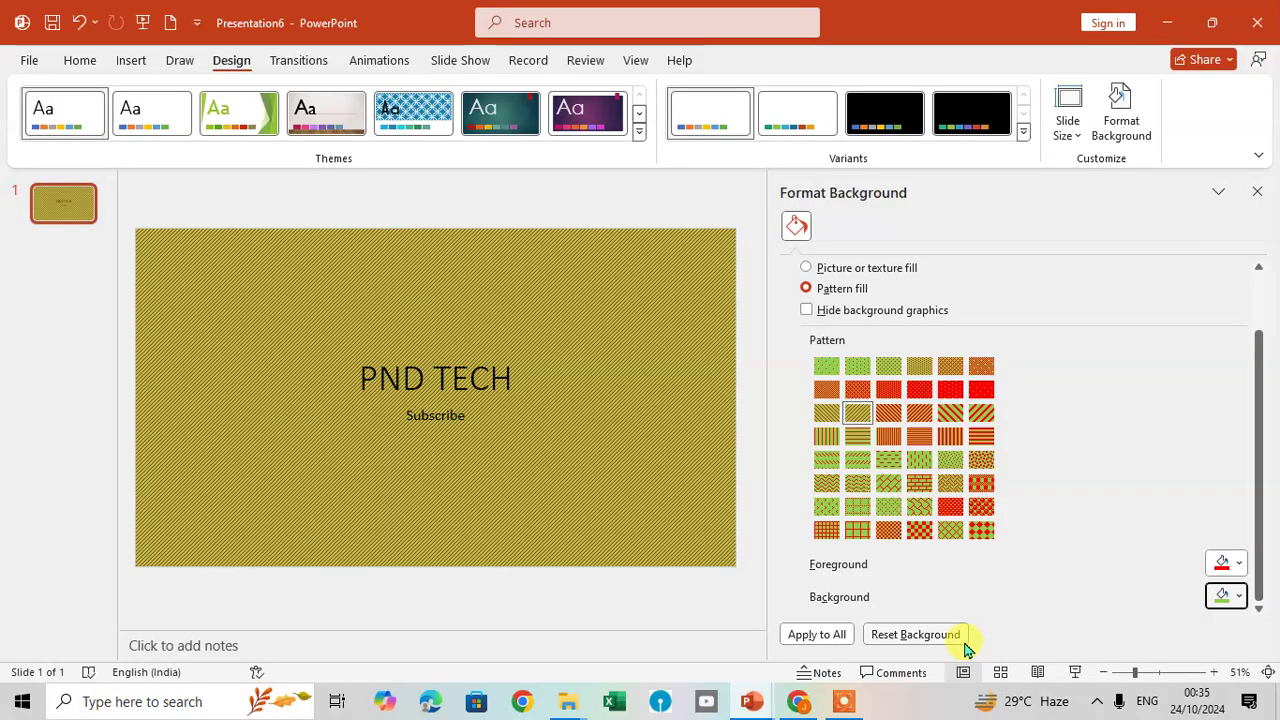
- Tick Hide background graphics for the patterned slide
scroll(1006, 371, up, 2)
scroll(1050, 395, down, 2)
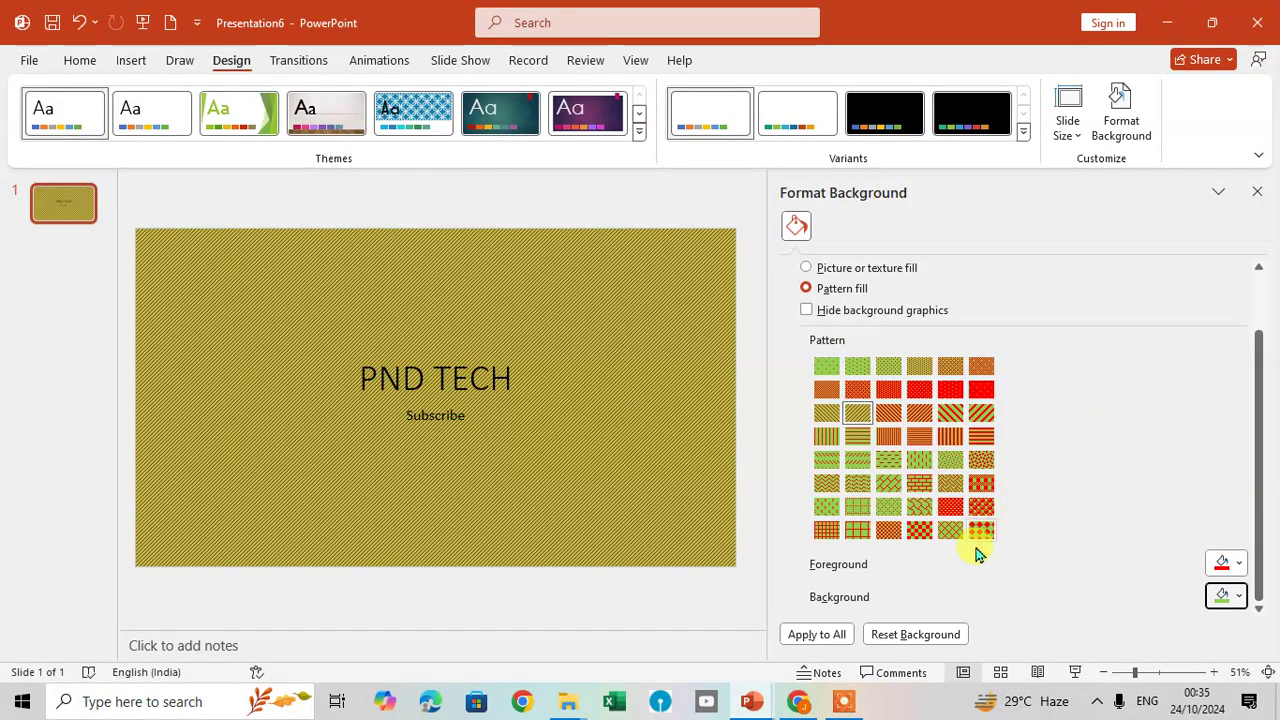
scroll(971, 486, up, 2)
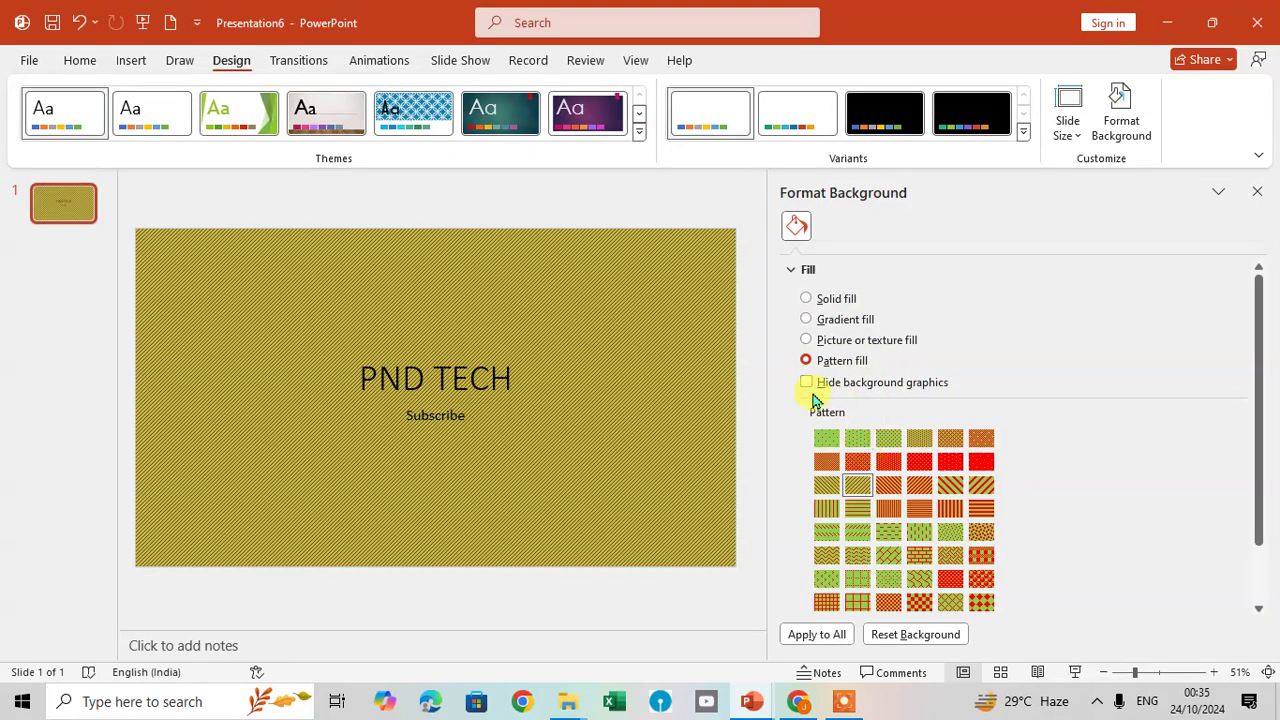
click(886, 383)
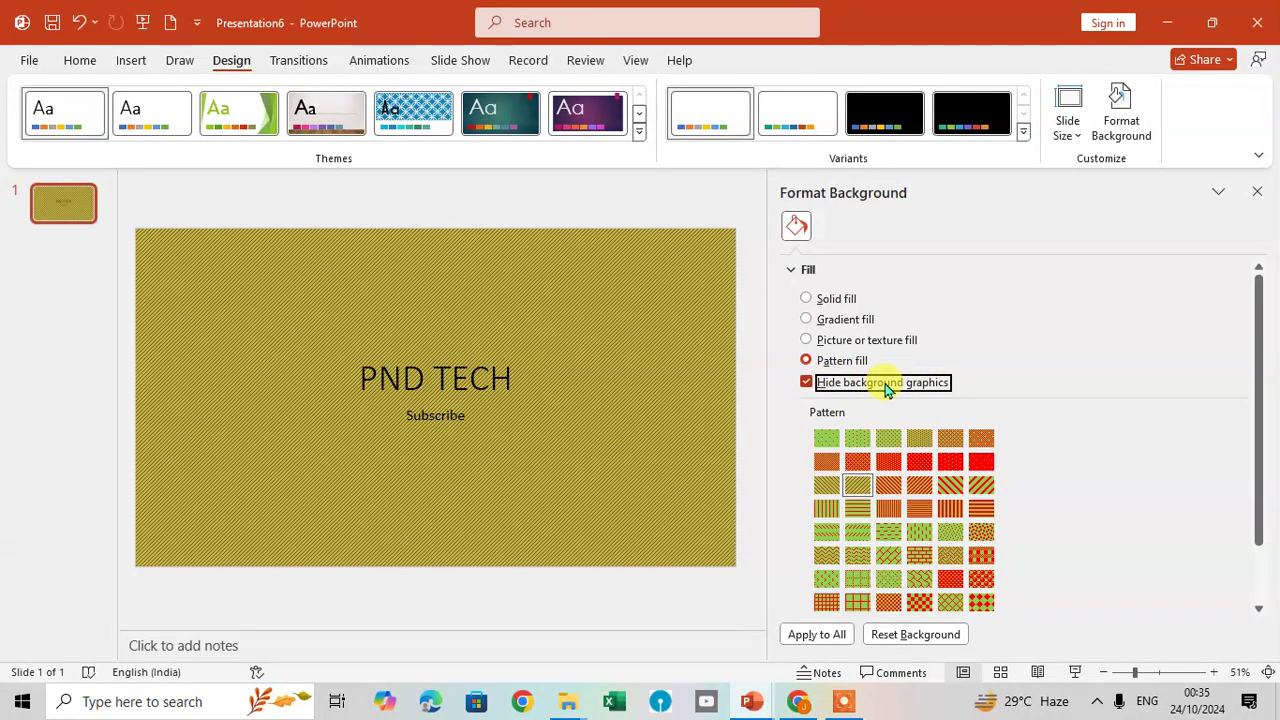
scroll(974, 424, down, 2)
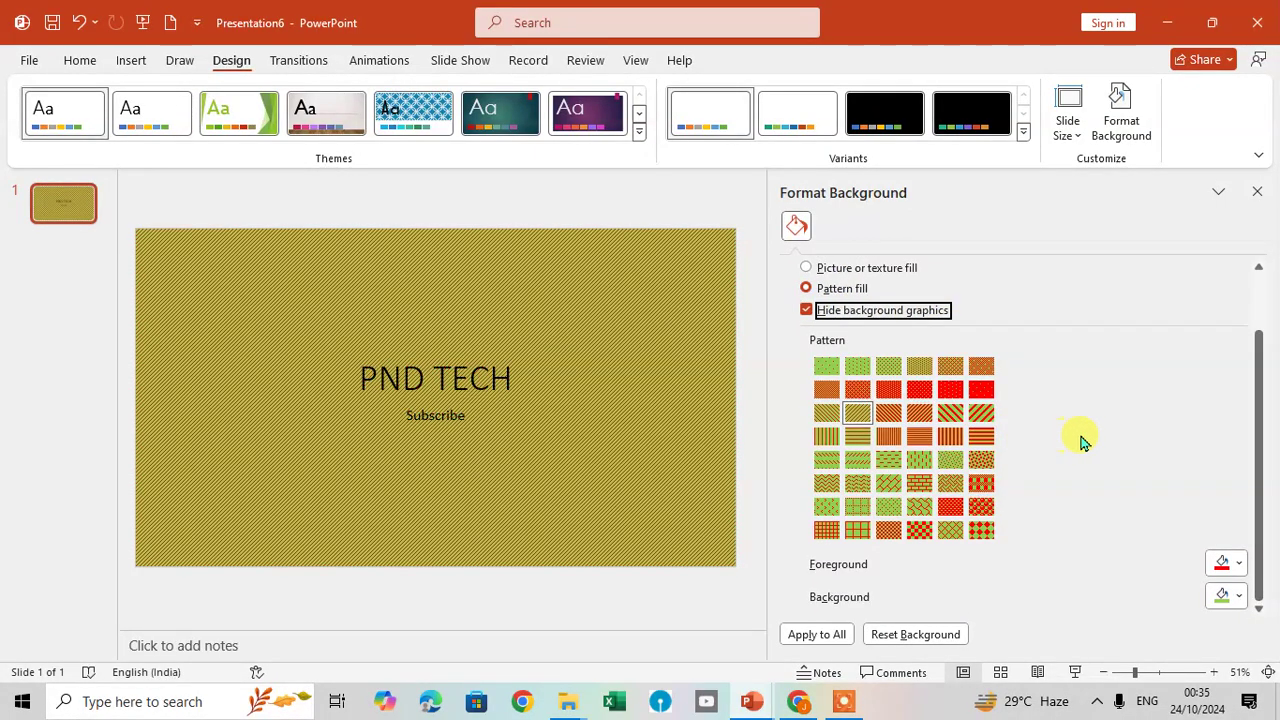
- Reset the background to plain white and close the Format Background pane
click(922, 643)
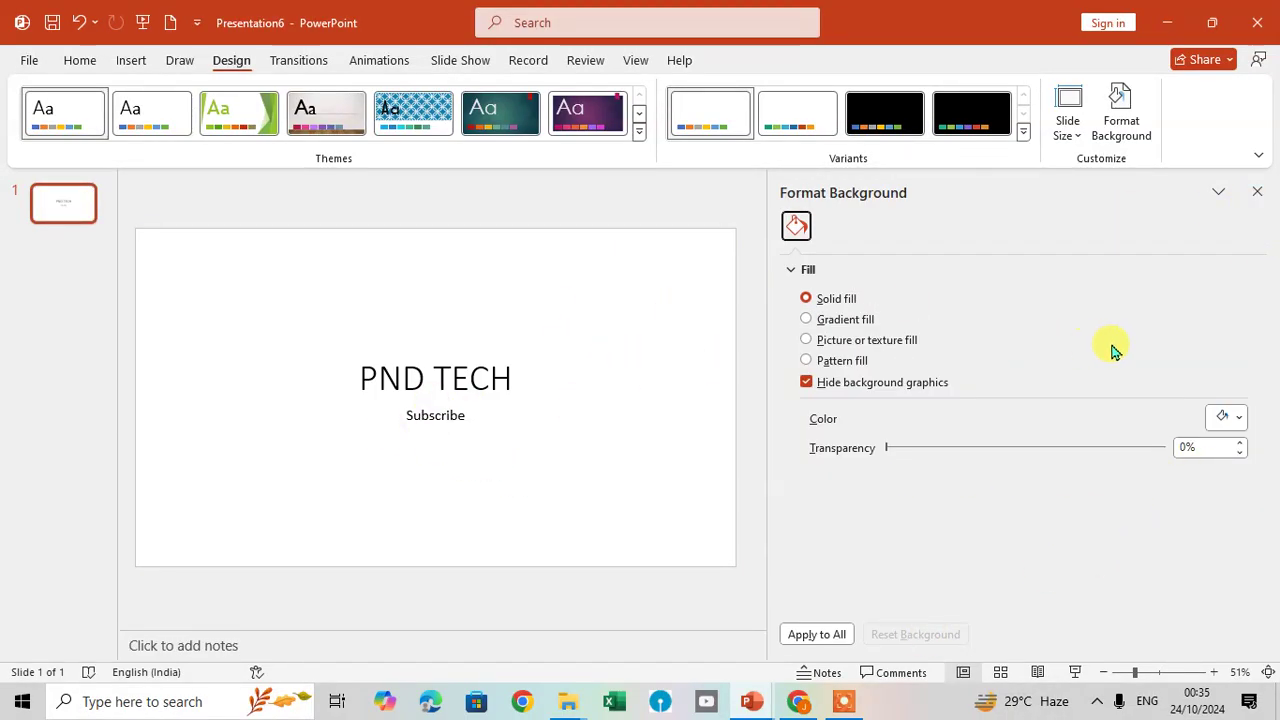
click(1258, 192)
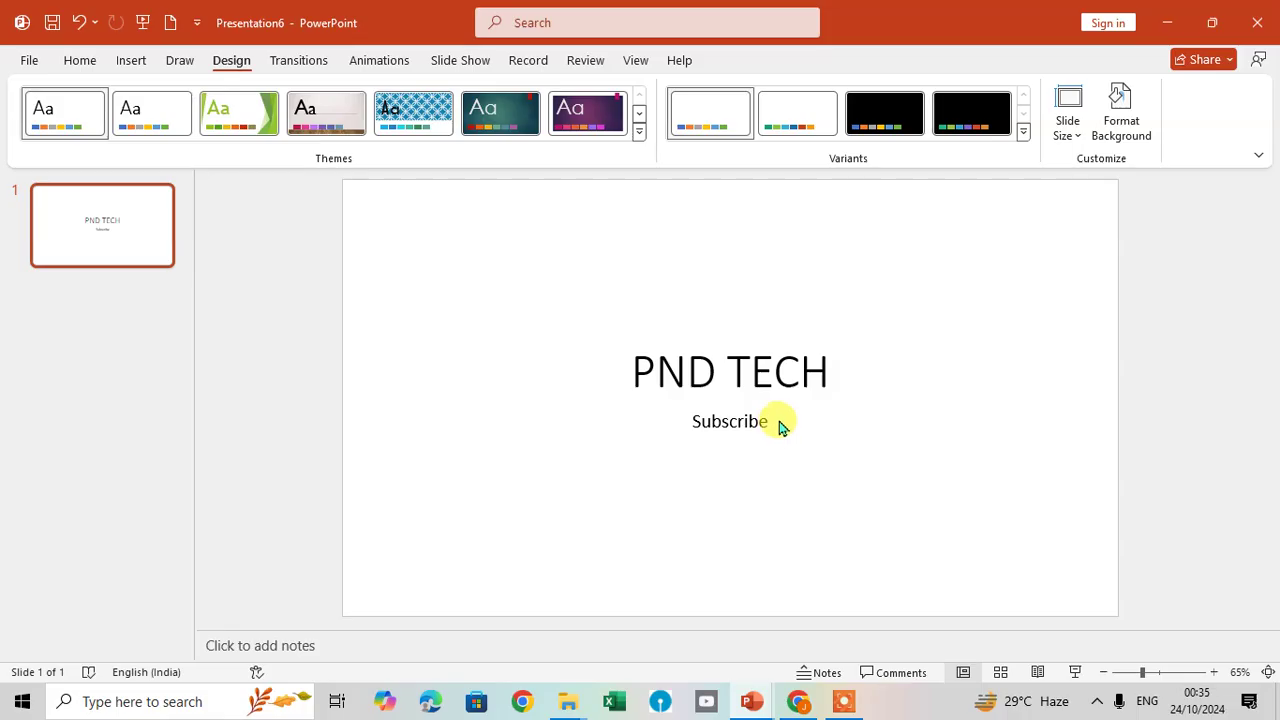